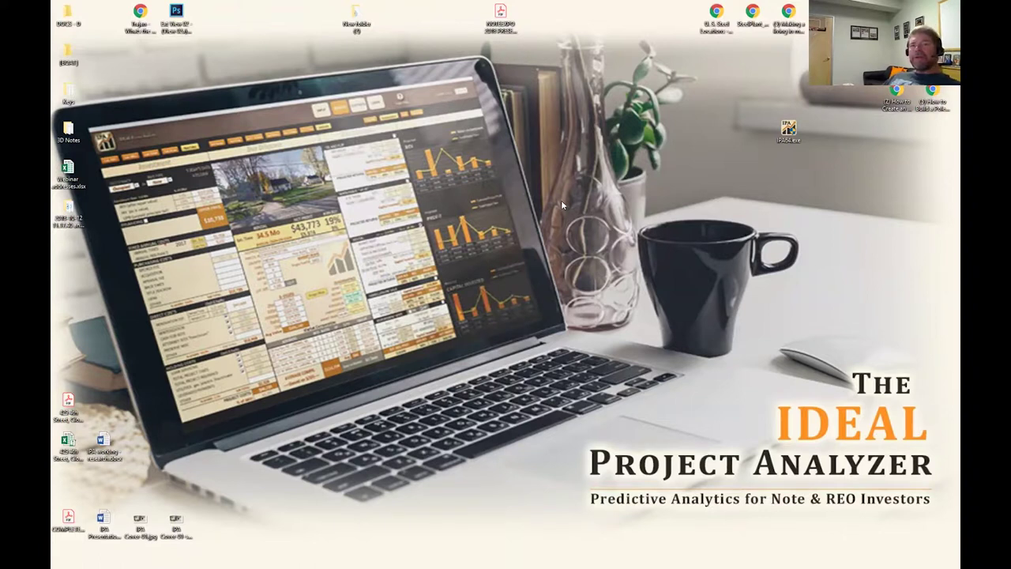
Launch IPA64.exe, allow it to run, and open the saved property project from IPA File Manager.
left_click_drag(836, 169, 748, 97)
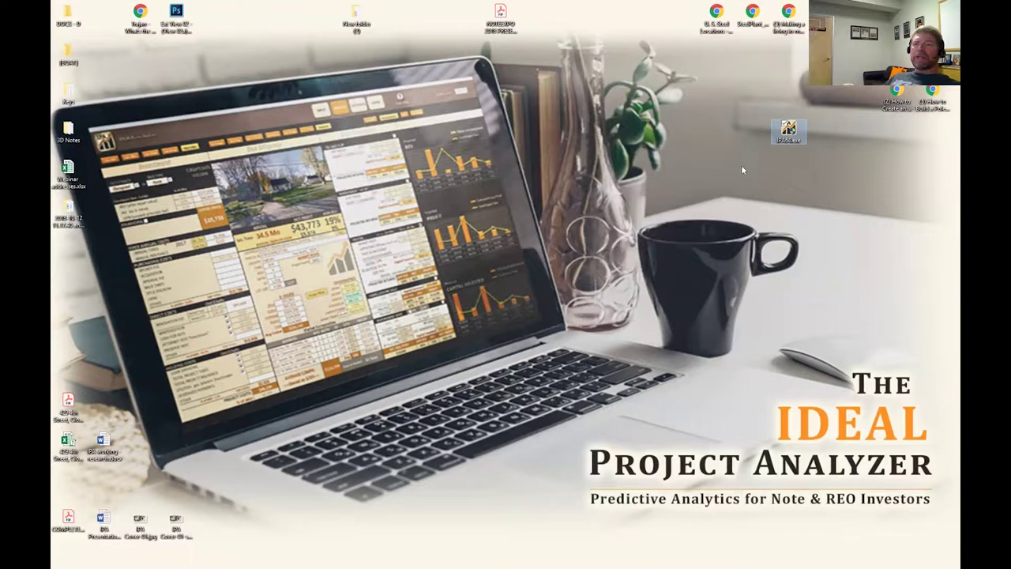
double_click(794, 136)
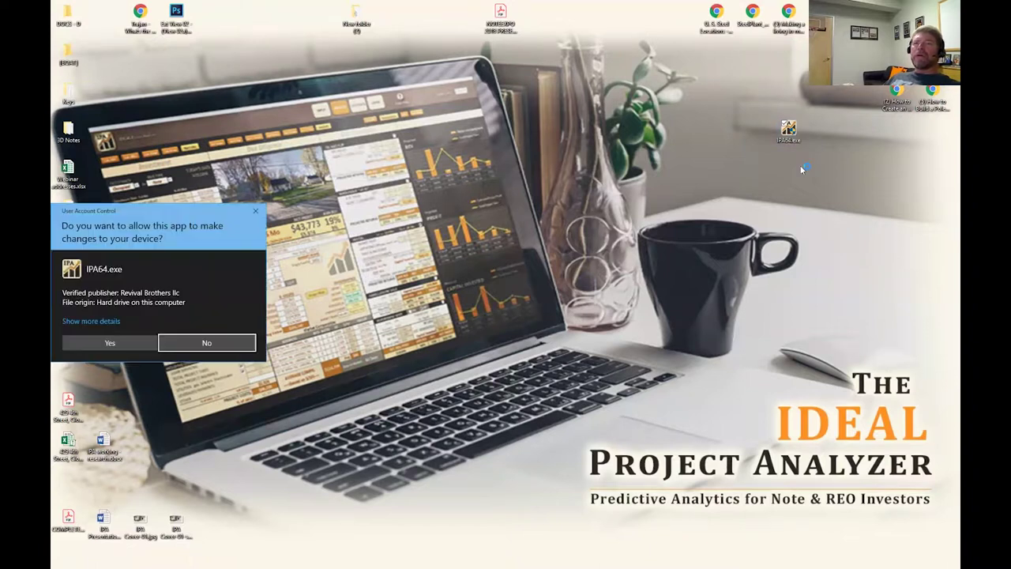
left_click(133, 345)
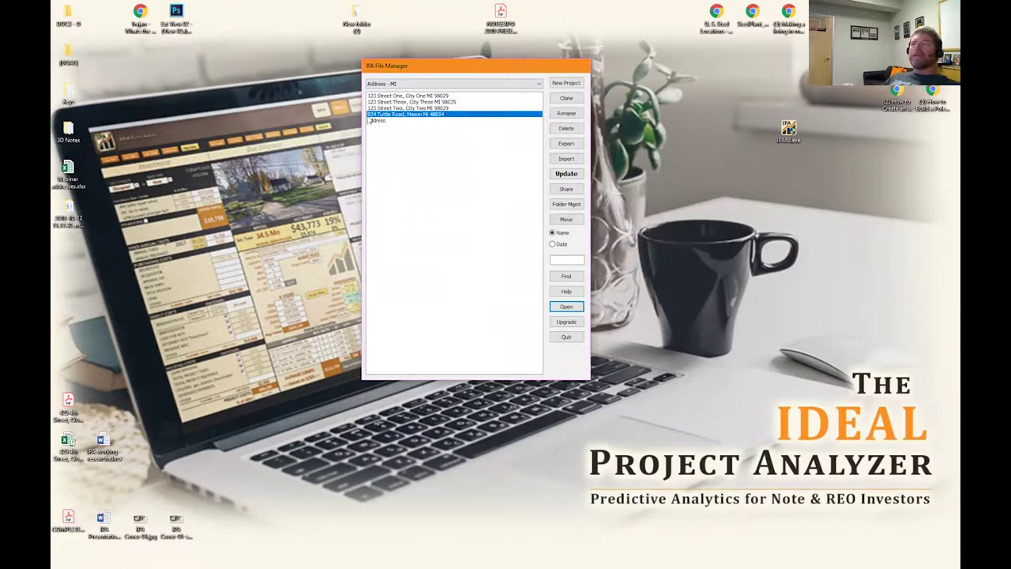
left_click(569, 307)
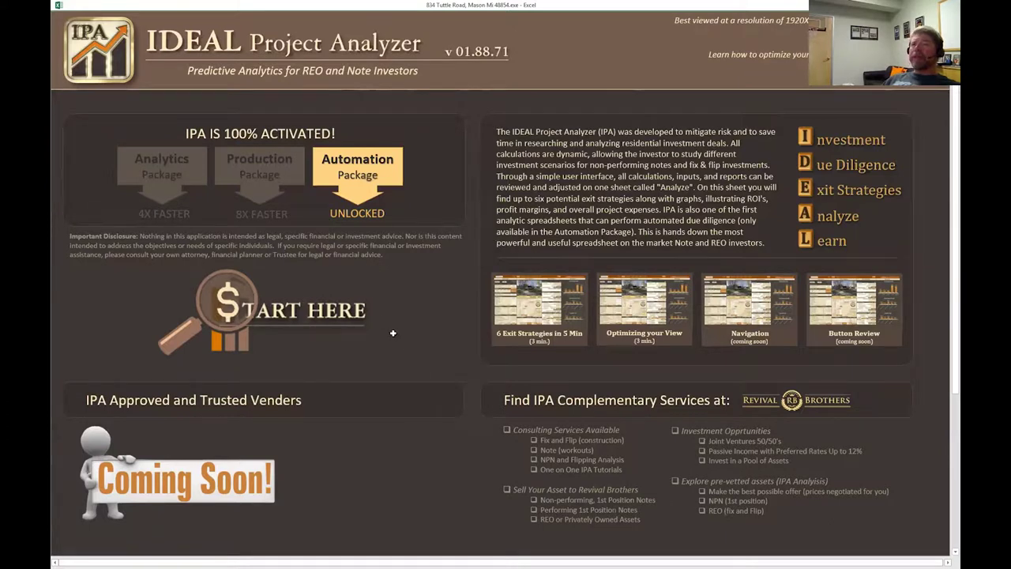
On the Input Address sheet, enter the property's street address, correcting the misspelled street name.
left_click(281, 314)
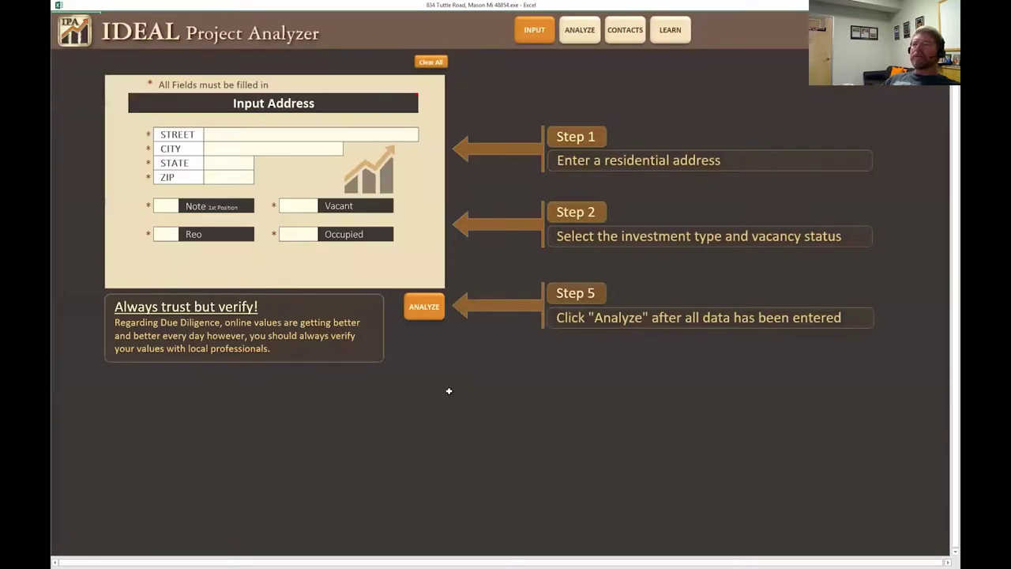
left_click(297, 133)
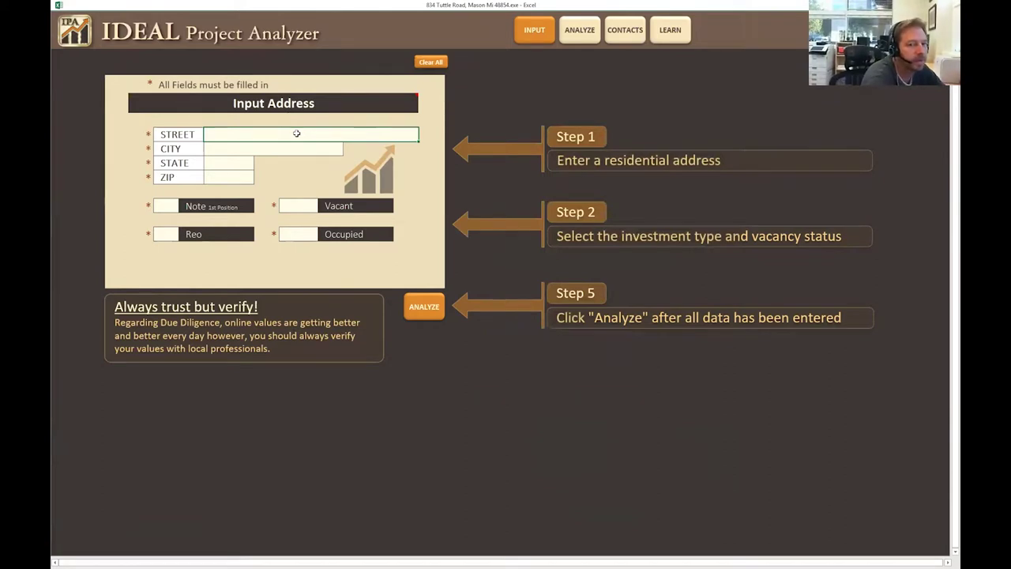
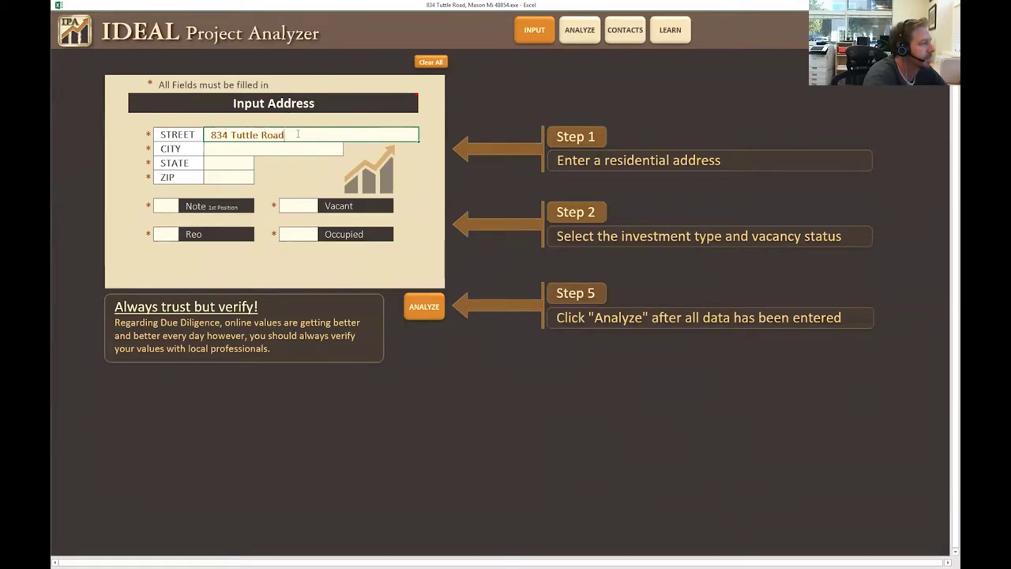
Fill in the property's city, state and ZIP code.
left_click(246, 151)
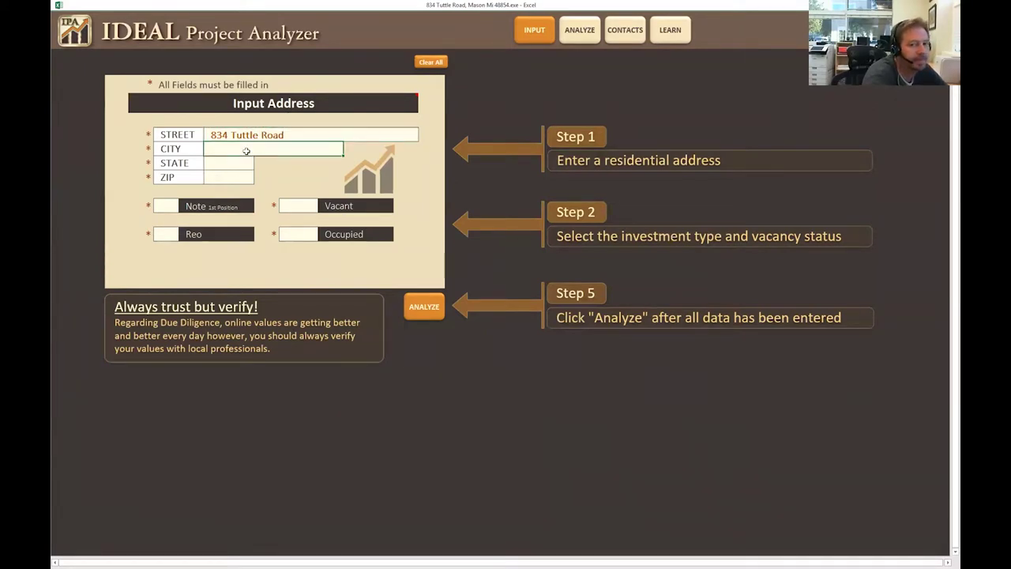
type("Mason")
key("Return")
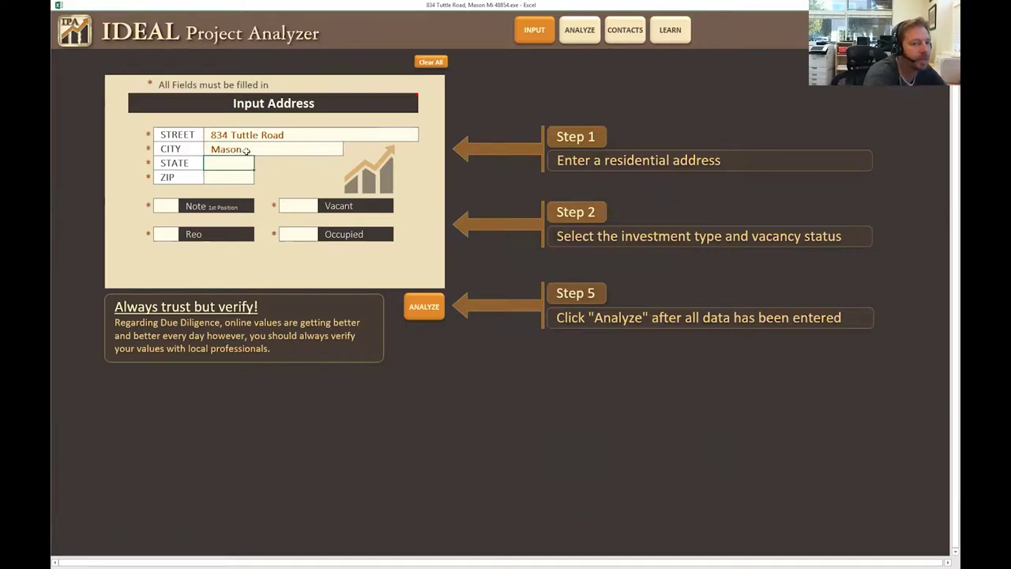
type("MI")
key("Return")
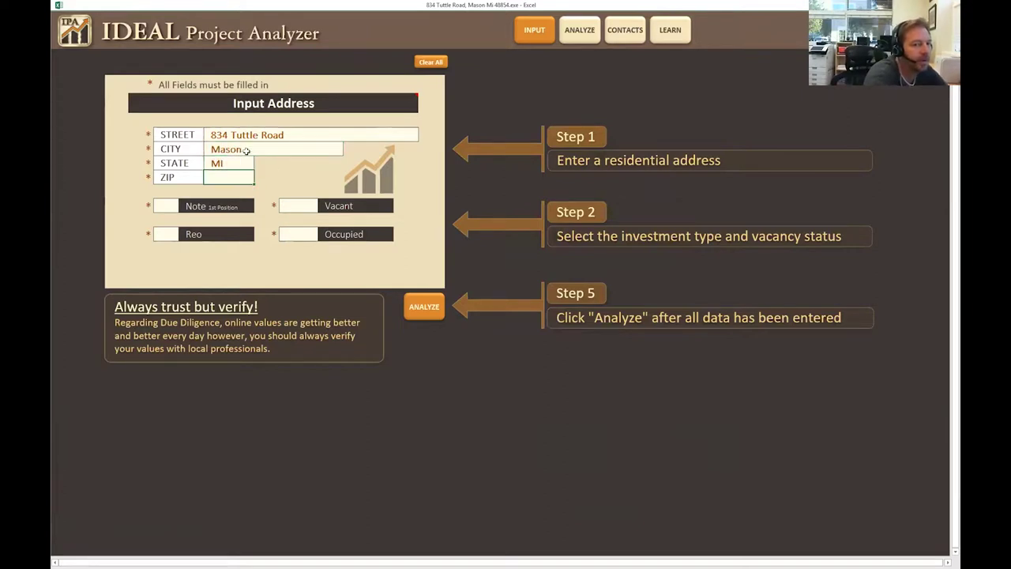
type("48854")
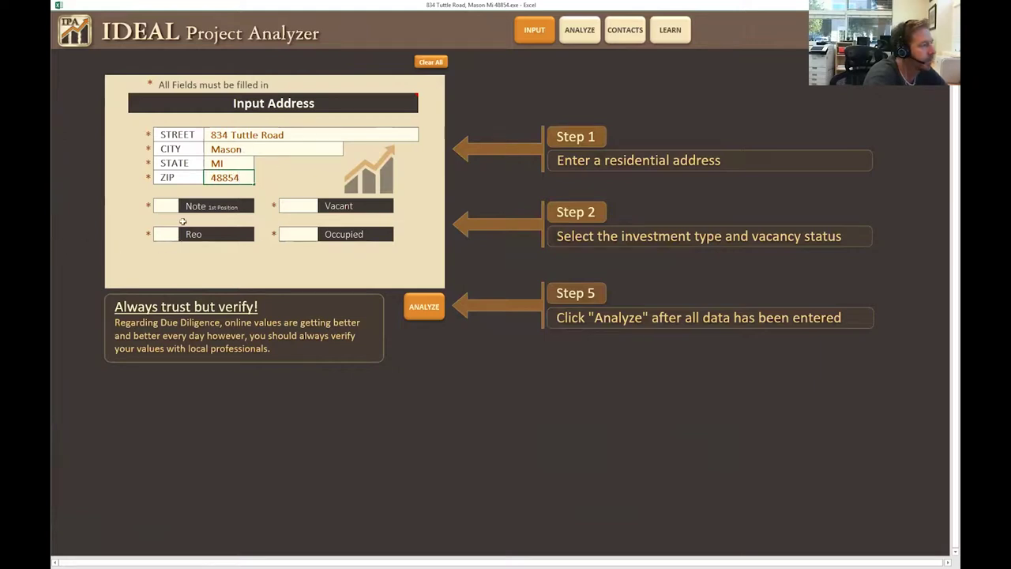
Tick Note 1st Position and Occupied, and enter 32714.96 as the unpaid principal balance.
left_click(172, 206)
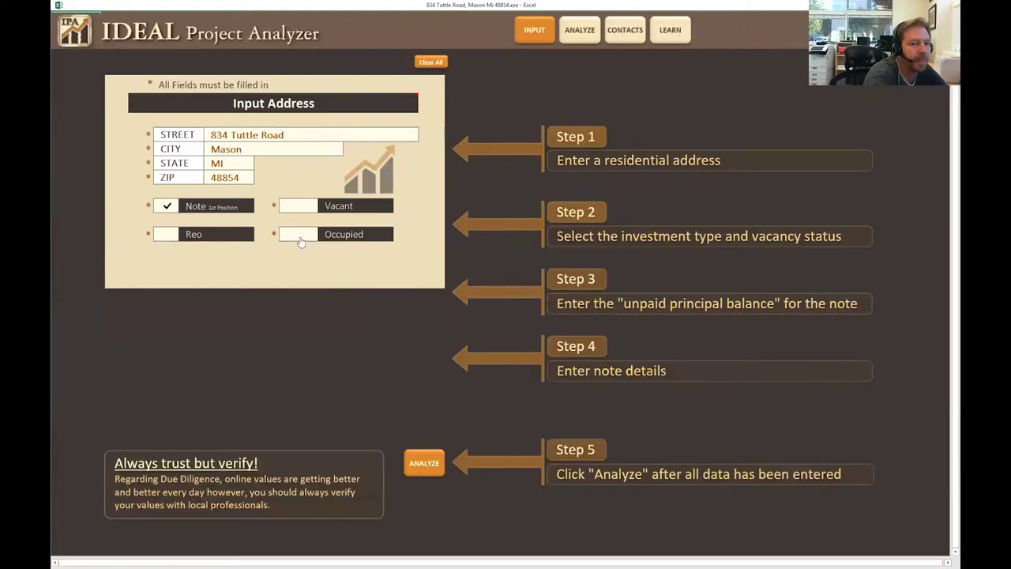
left_click(297, 234)
left_click(296, 275)
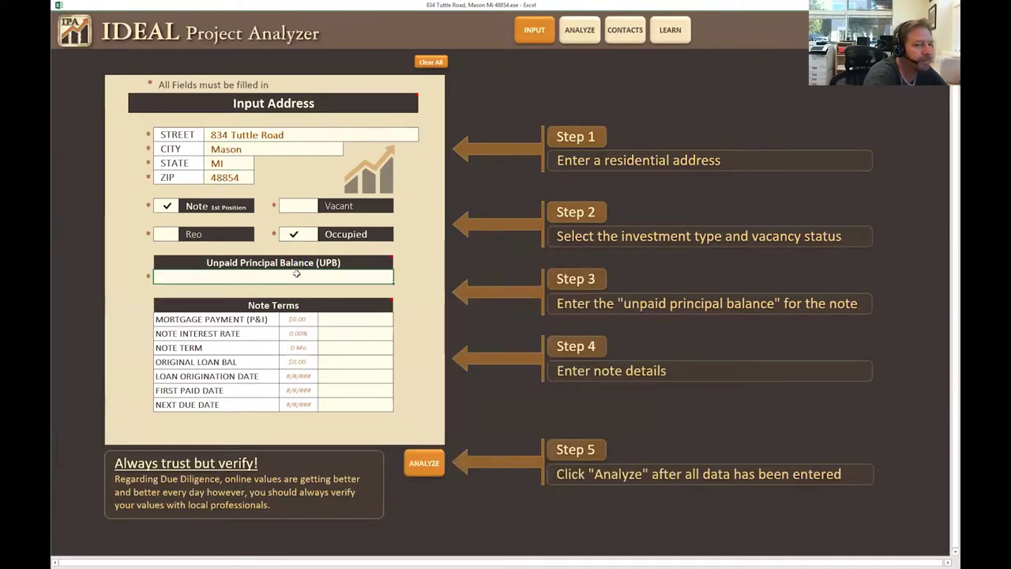
type("32")
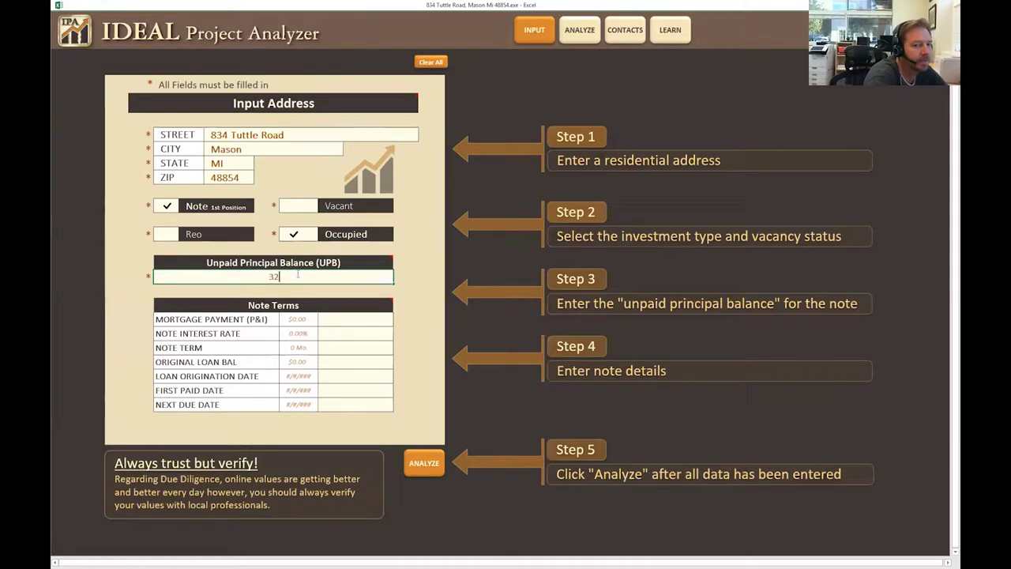
type("7")
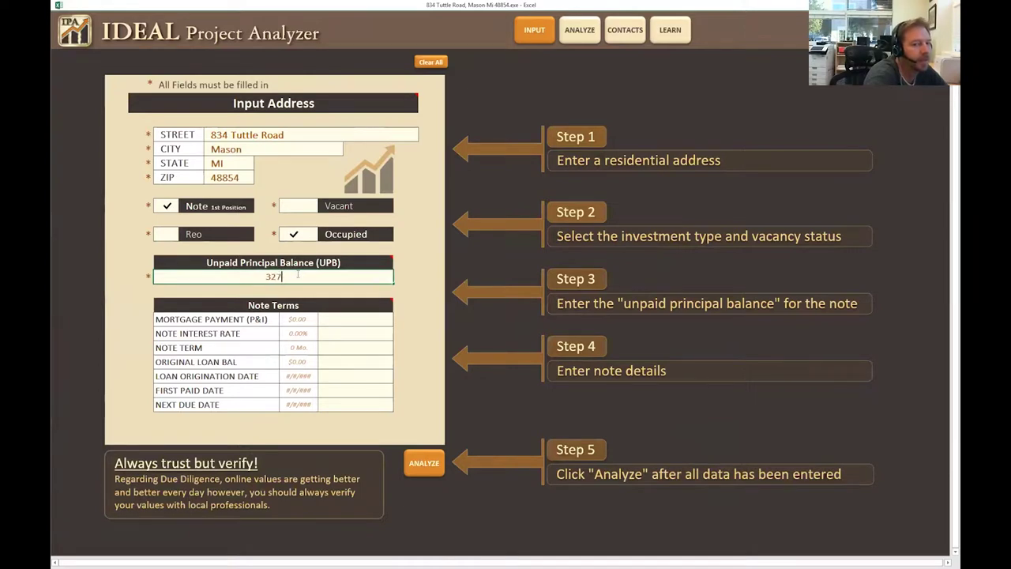
type("14.")
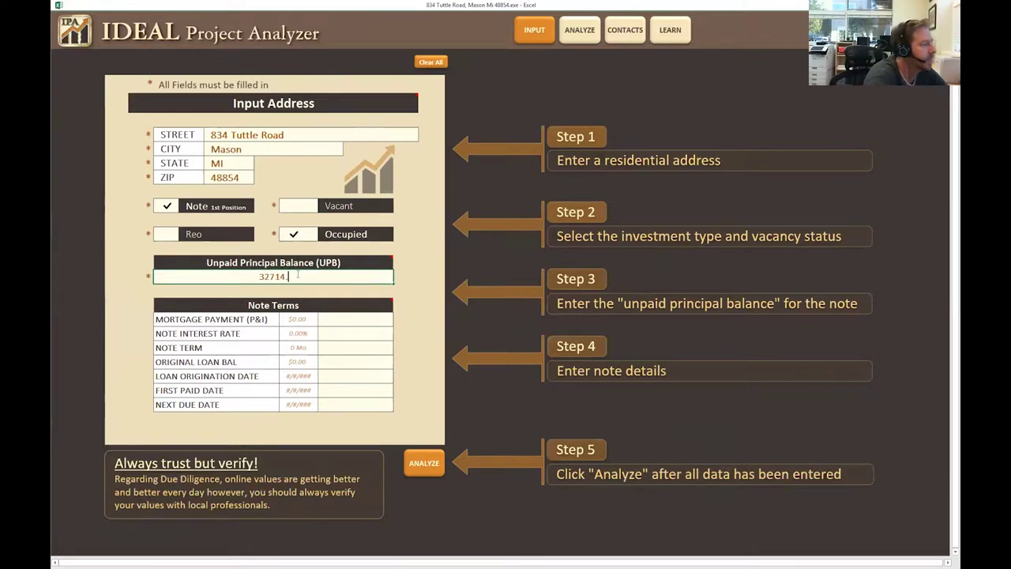
type("96")
left_click(359, 320)
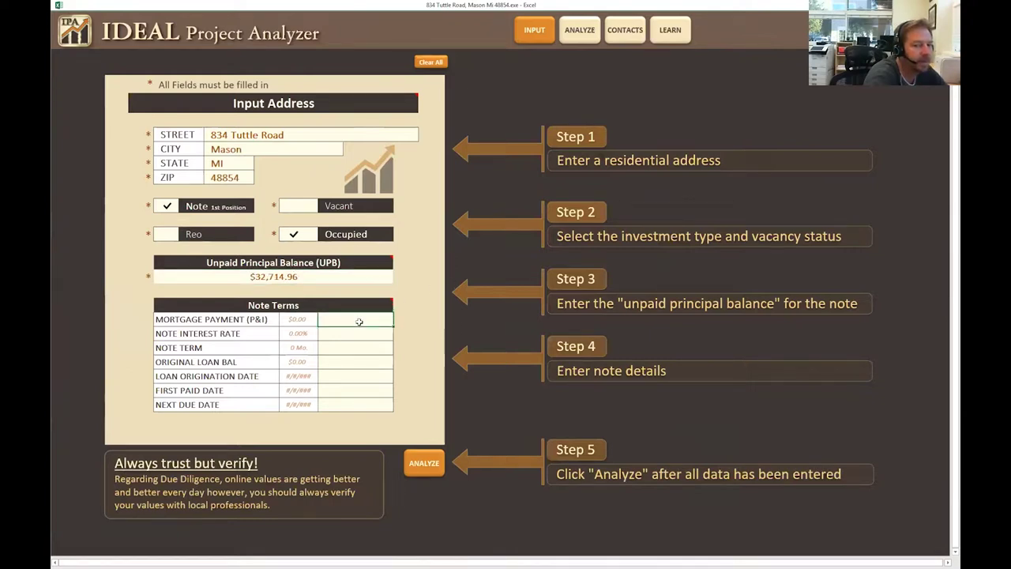
Enter the $297.06 monthly payment and 10% interest rate in the Note Terms table.
type("294")
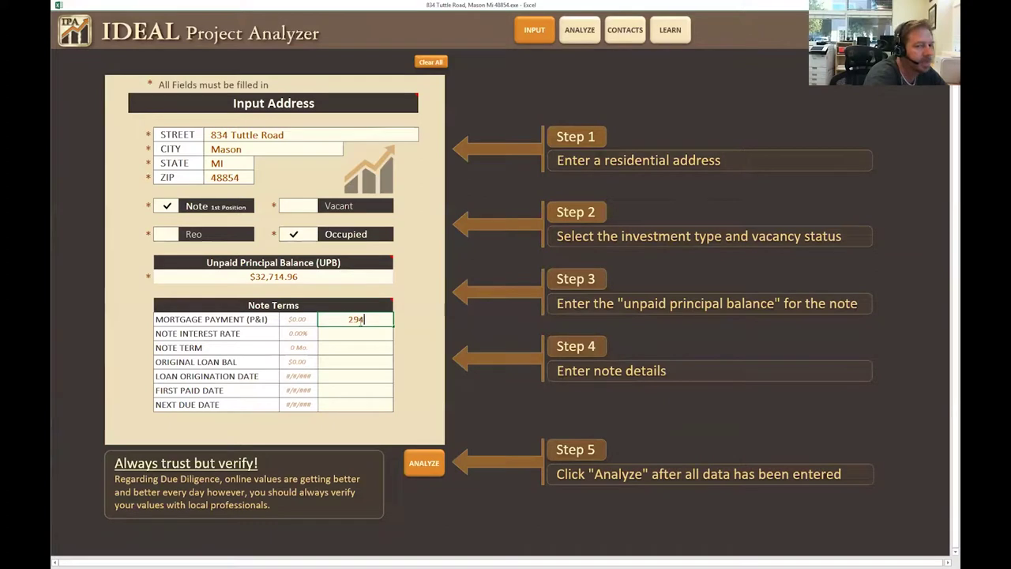
key("BackSpace")
type("7.6")
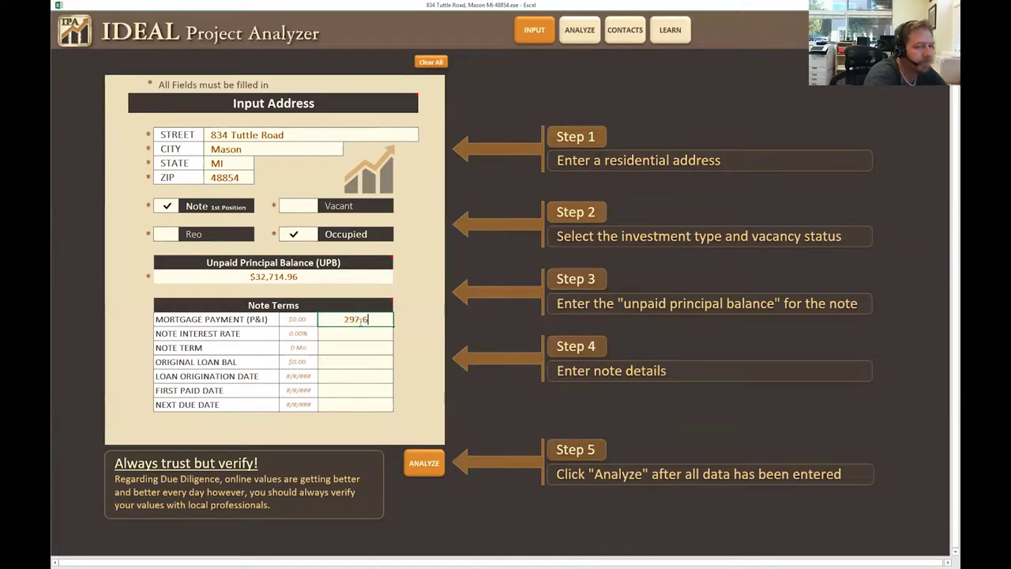
left_click(375, 327)
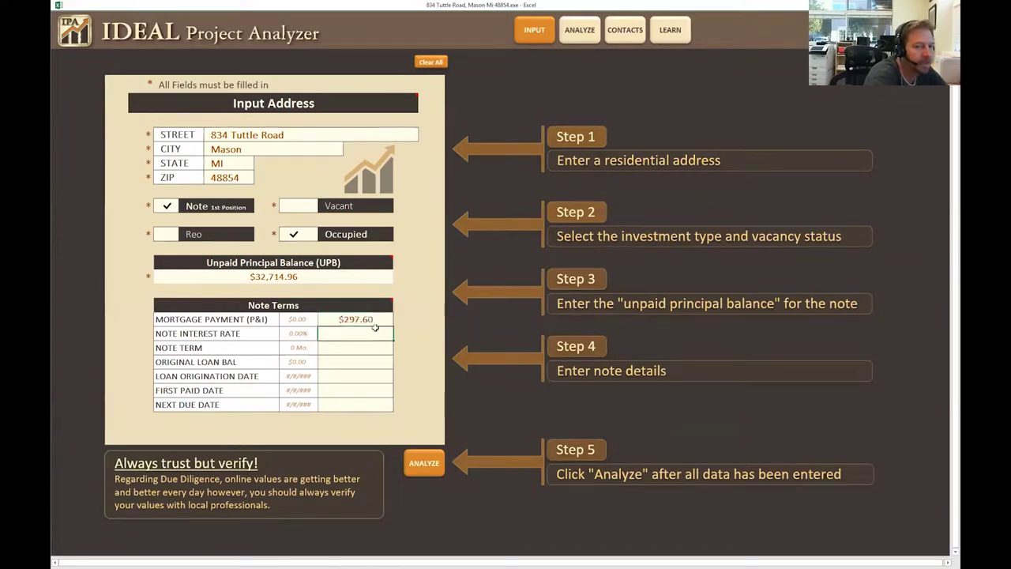
double_click(375, 319)
key("BackSpace")
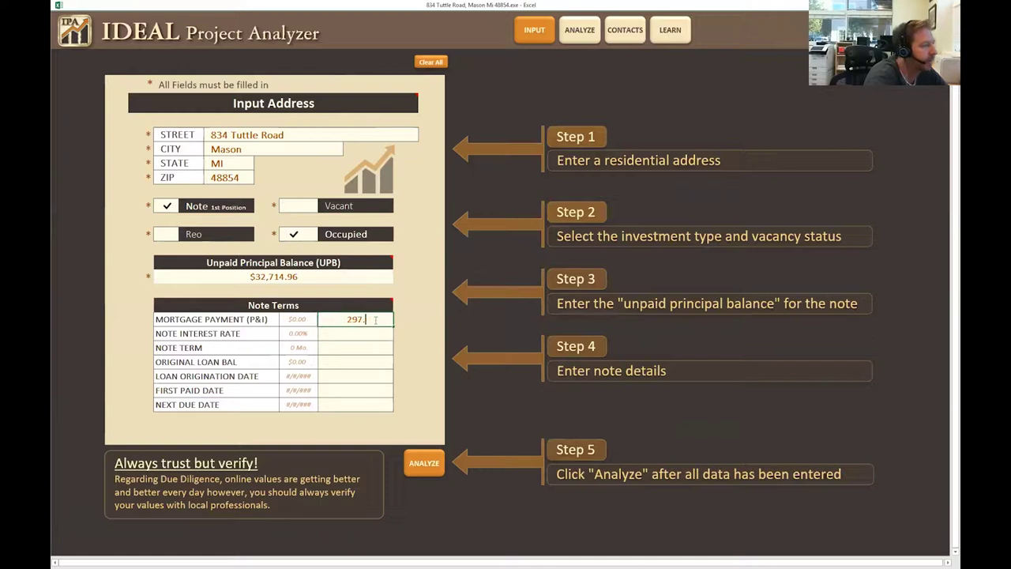
type("06")
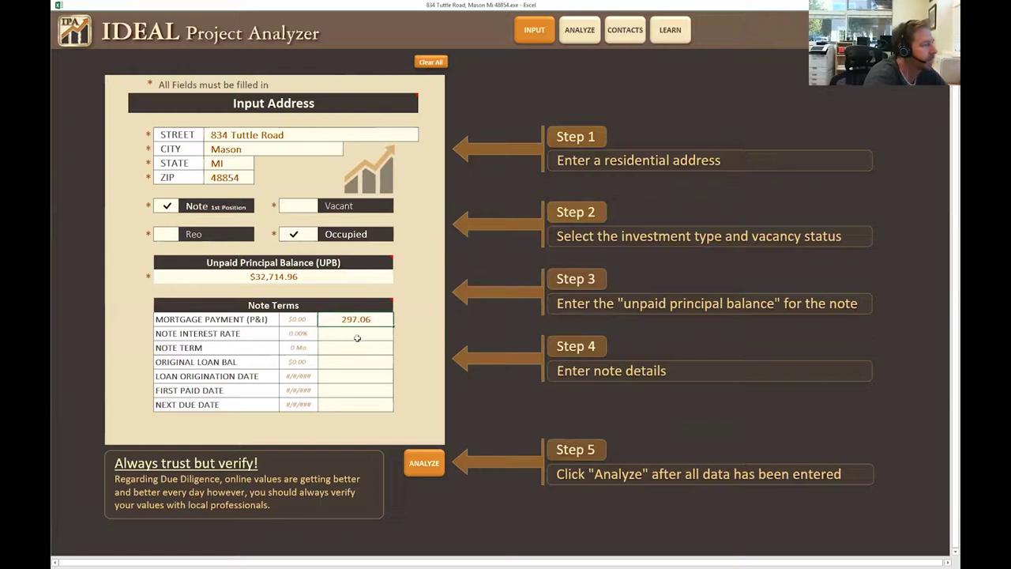
left_click(356, 334)
type("10")
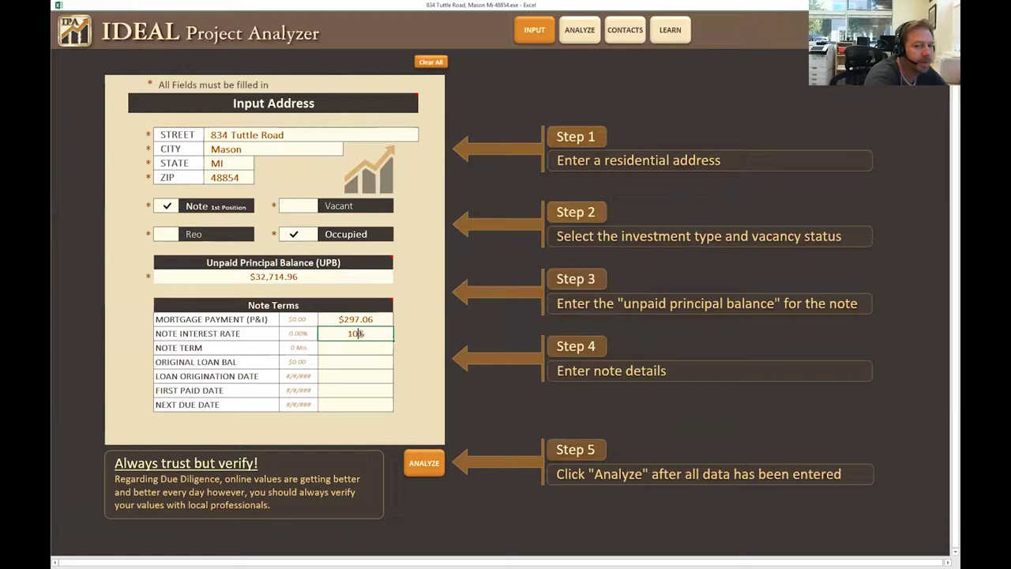
left_click(368, 348)
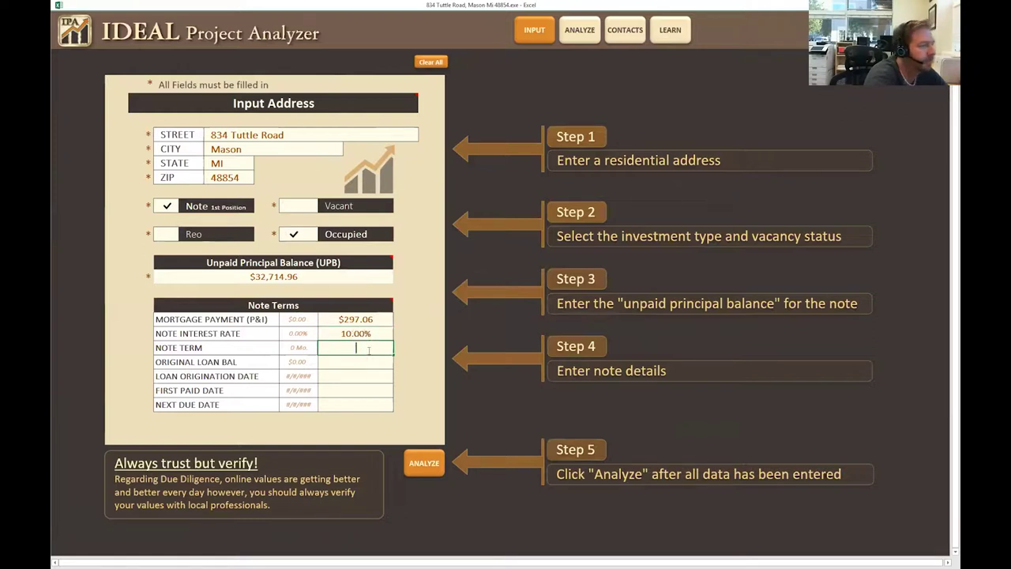
Enter 360-month term, $33,850 original balance, 2/15/2012 origination and first paid, 12/15/2017 next due.
type("360")
left_click(365, 362)
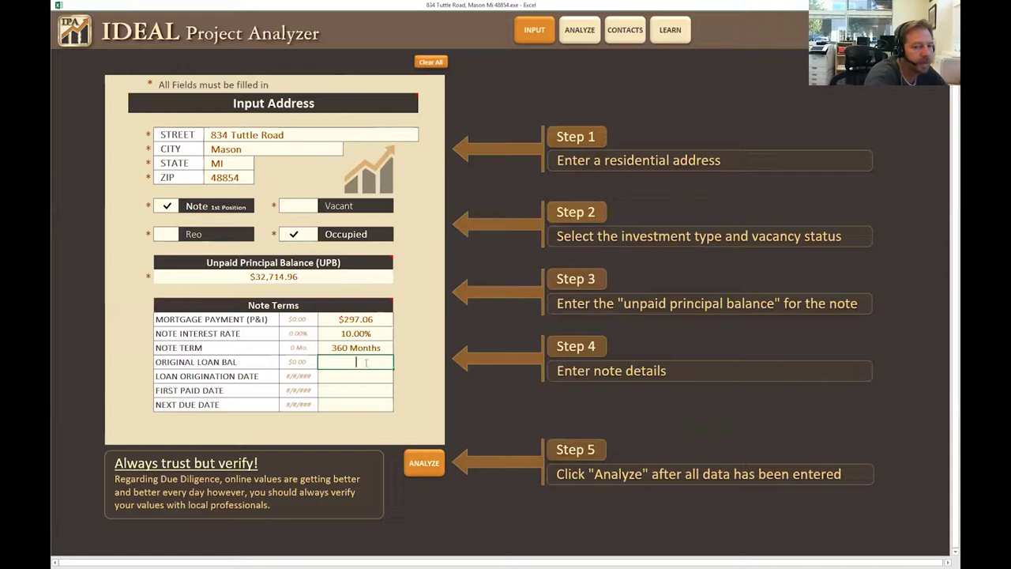
type("33850")
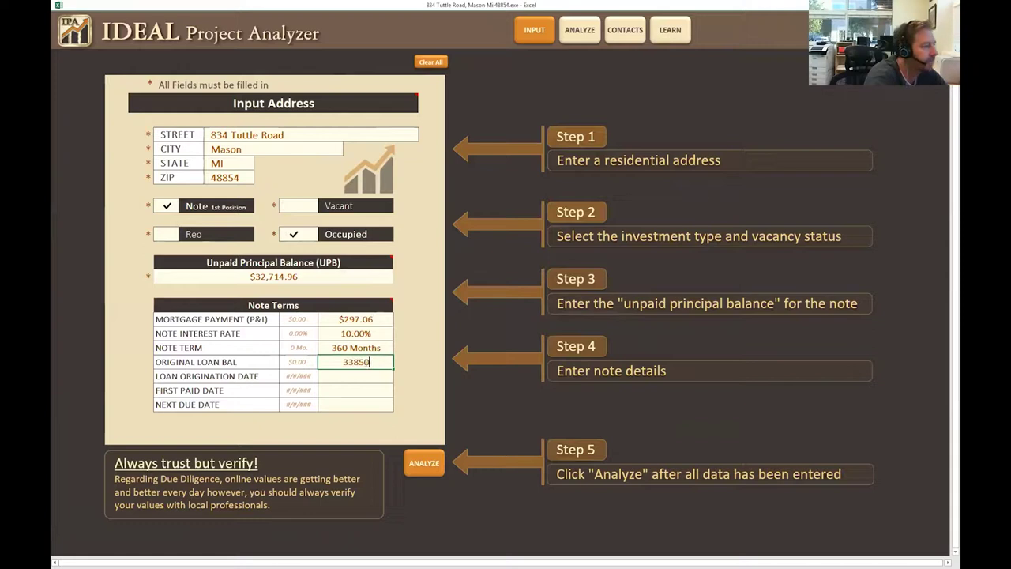
left_click(352, 376)
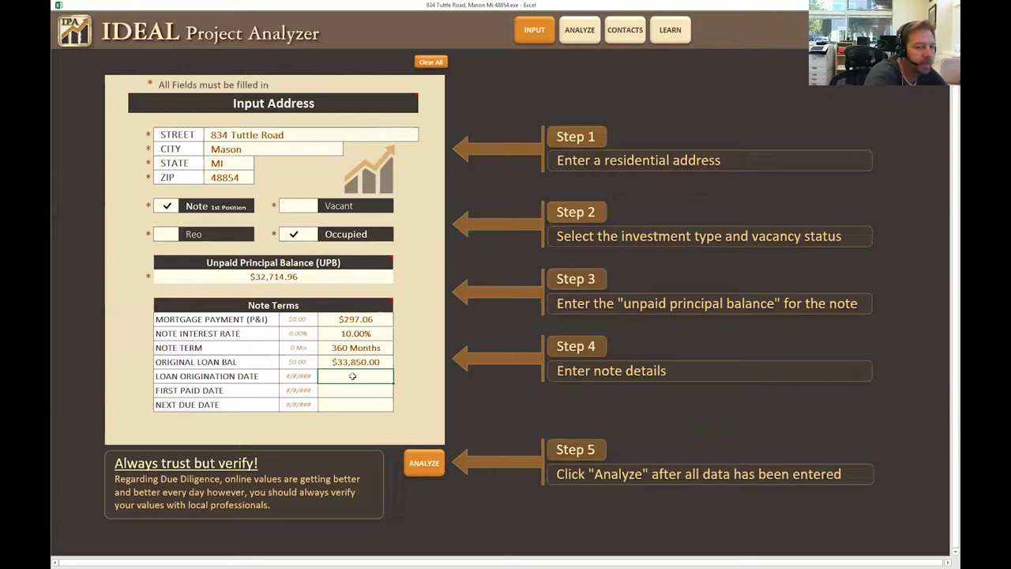
type("2")
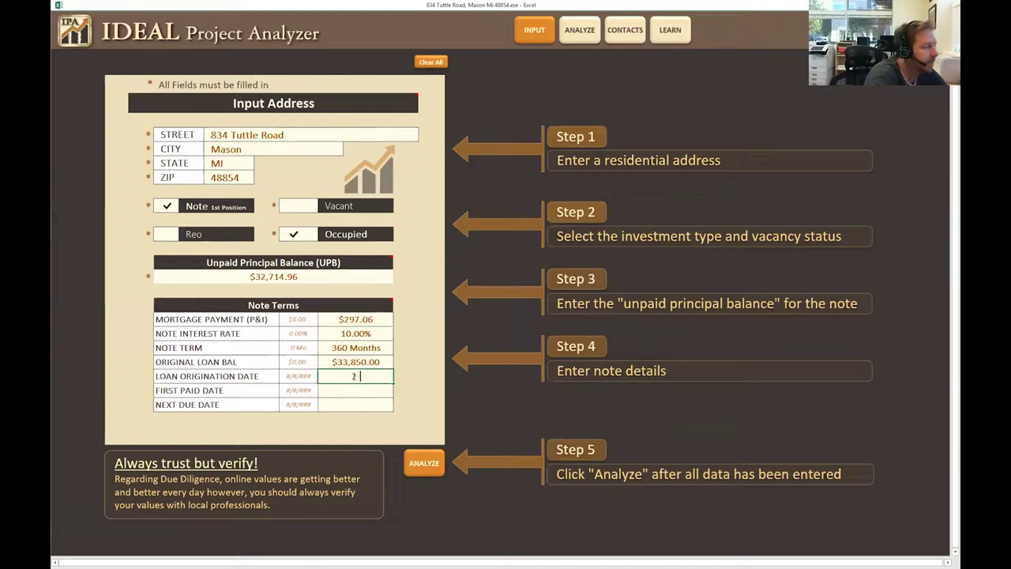
type("/15-2012")
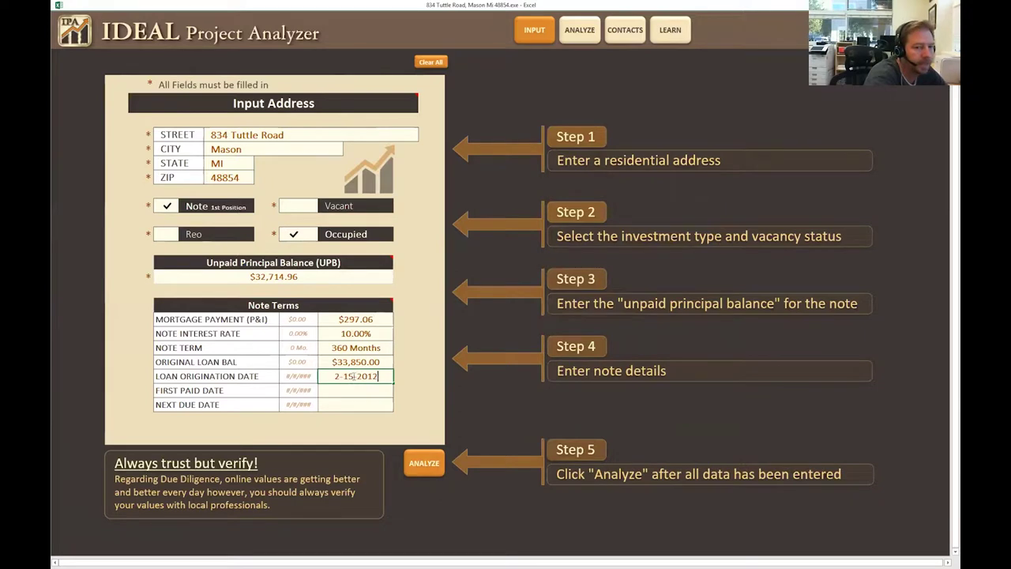
left_click(352, 390)
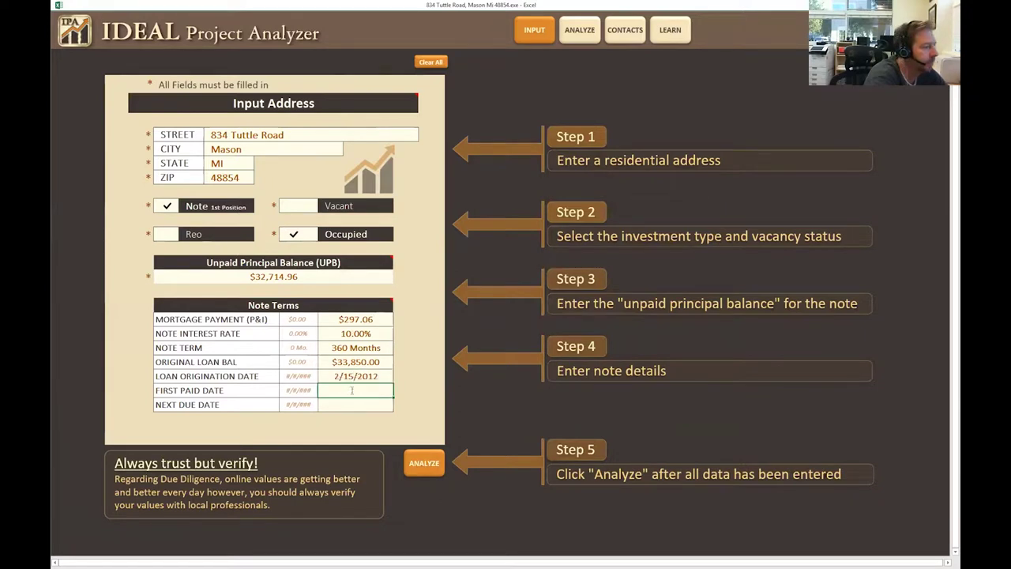
type("2-15-2012")
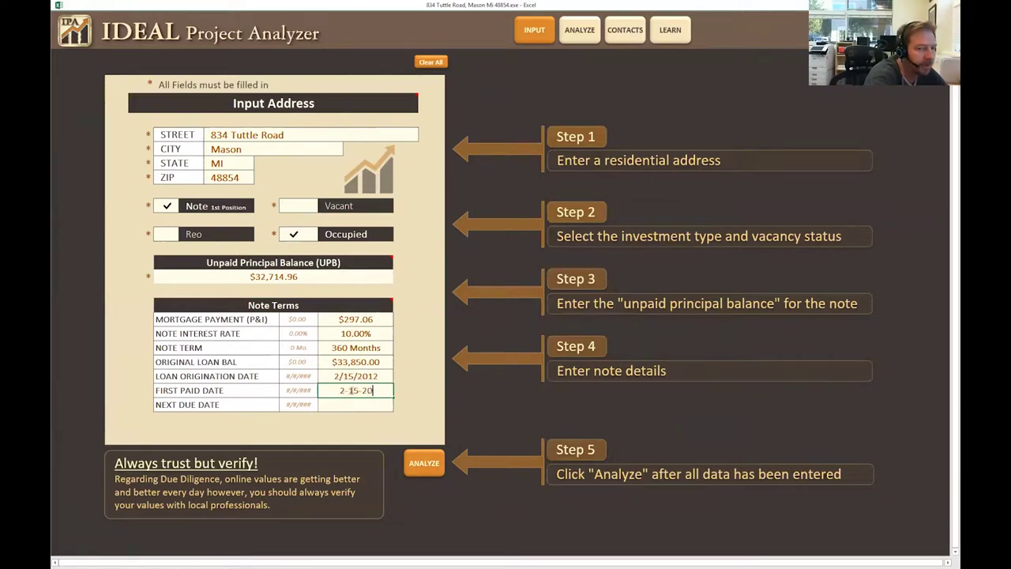
left_click(349, 404)
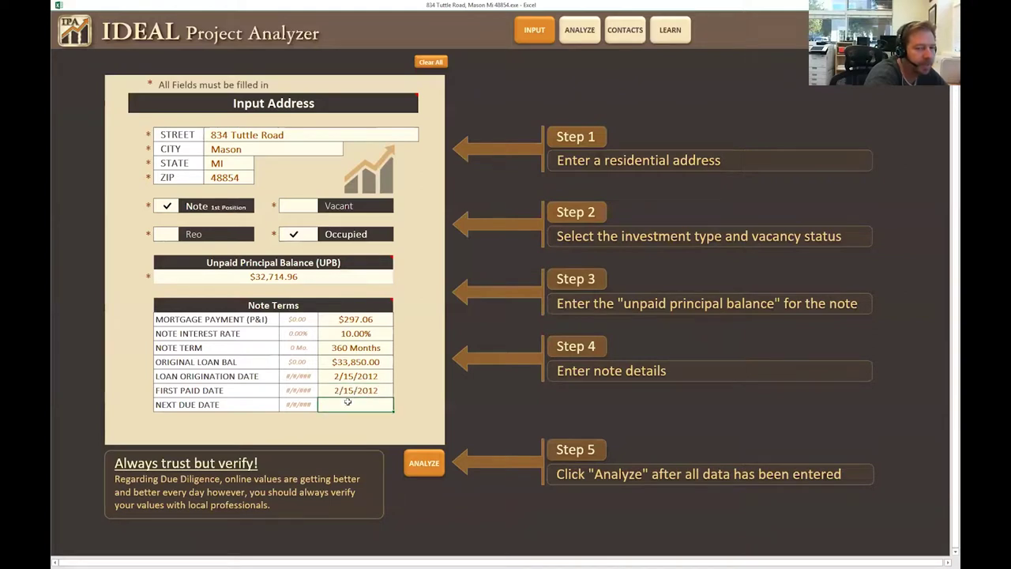
type("12-15")
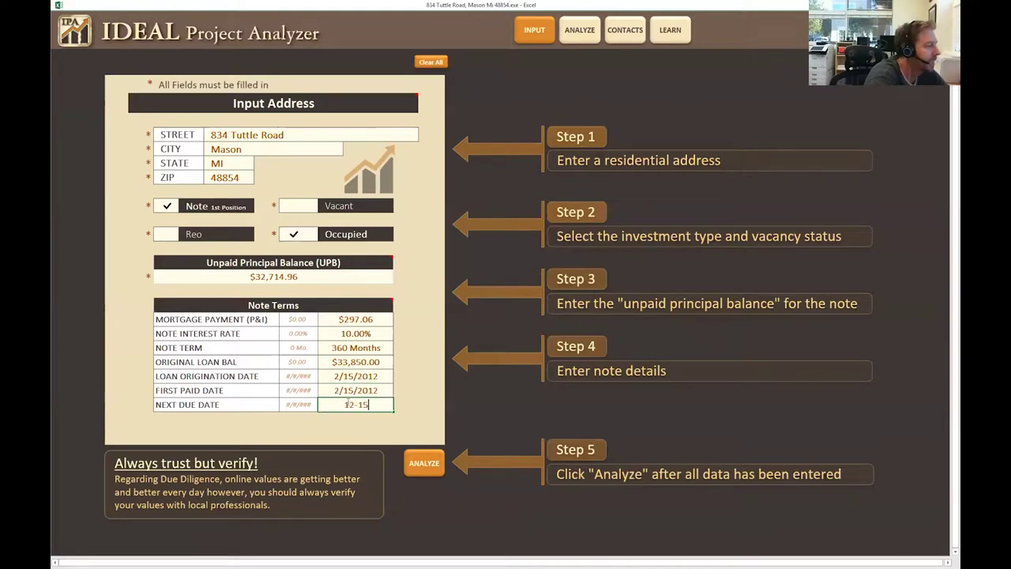
type("-2017")
left_click(363, 387)
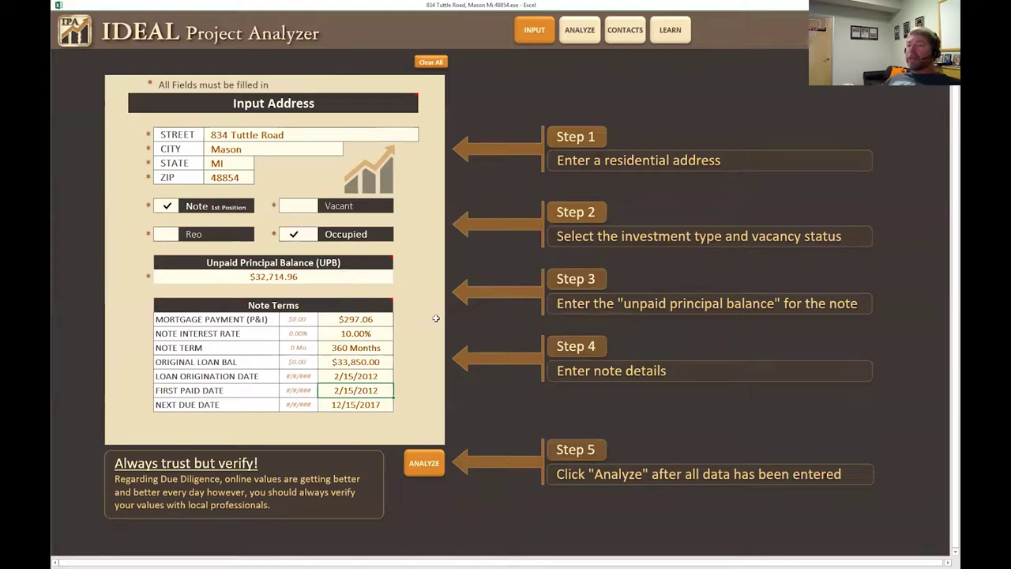
Run ANALYZE, return to the INPUT sheet, and run ANALYZE again to start processing.
left_click(425, 466)
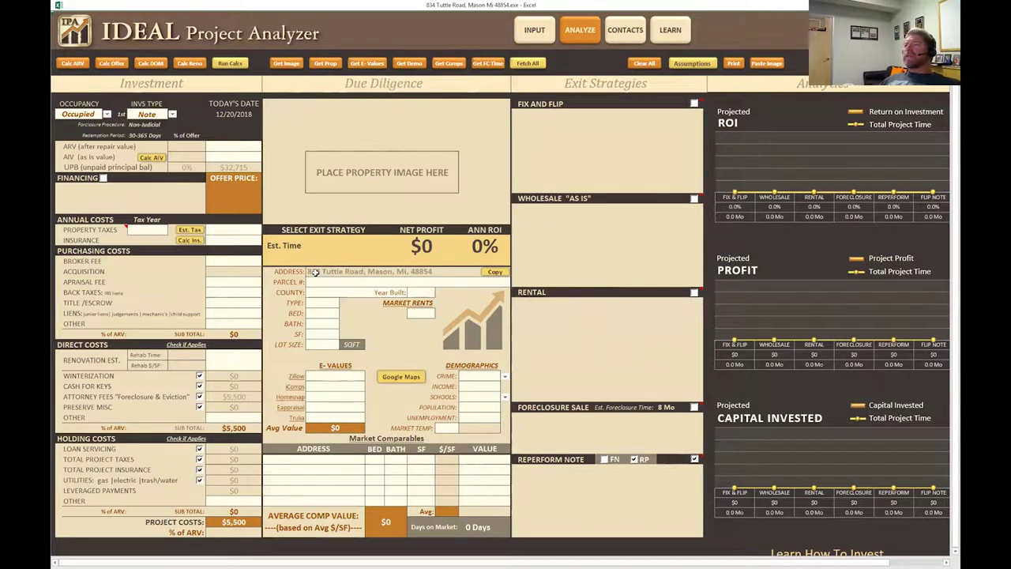
left_click(460, 207)
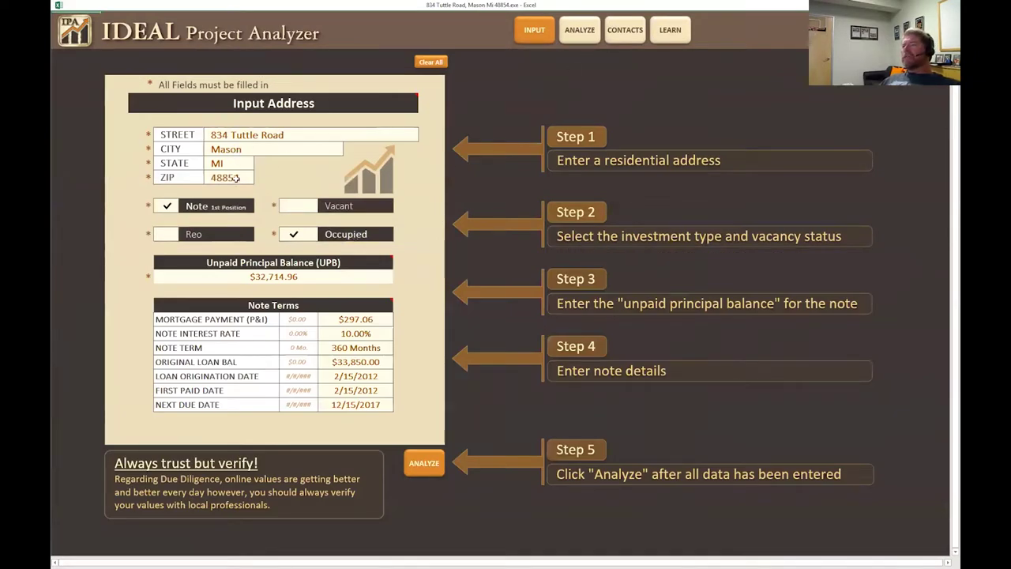
left_click(425, 463)
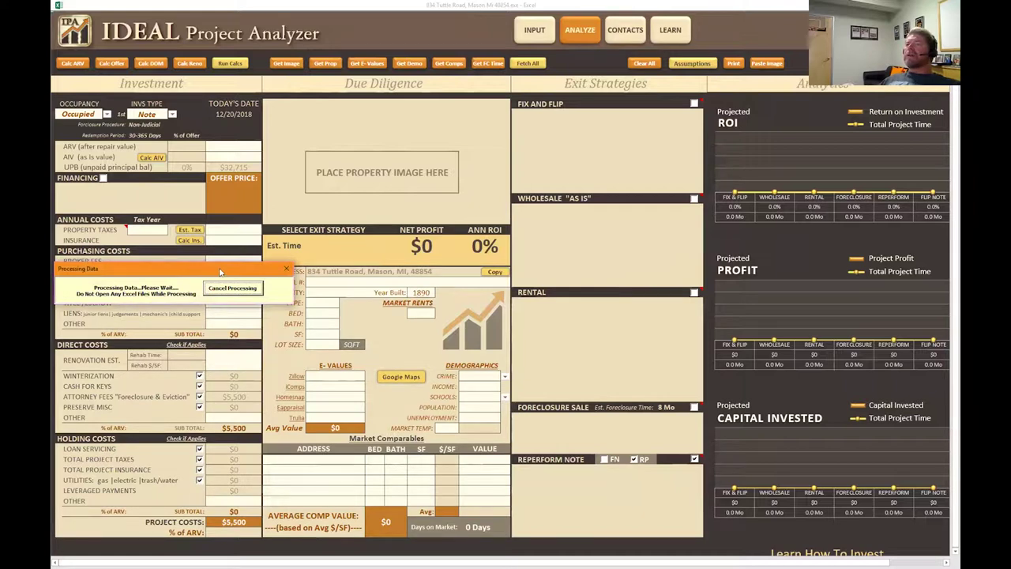
Move the Processing Data dialog aside and wait for Fetch All to complete.
left_click_drag(220, 272, 682, 254)
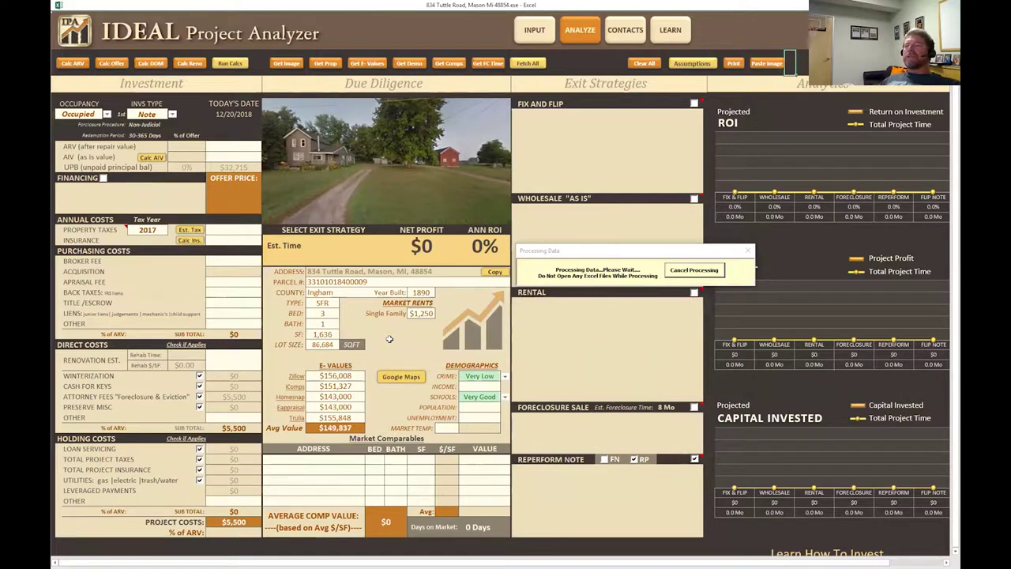
scroll(390, 339, "down", 1)
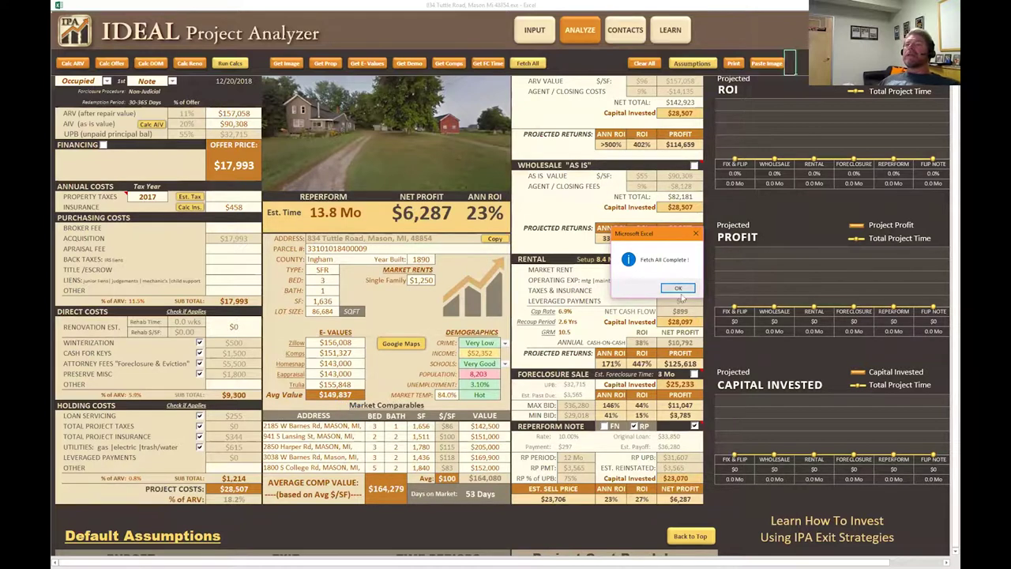
Dismiss the Fetch All Complete! message and select the ARV cell.
key("Return")
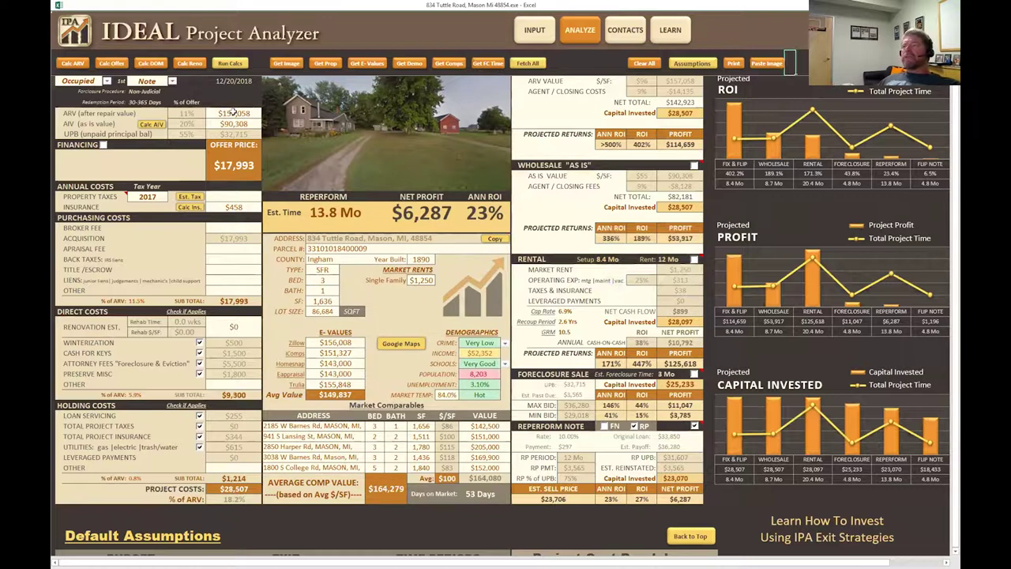
left_click(233, 113)
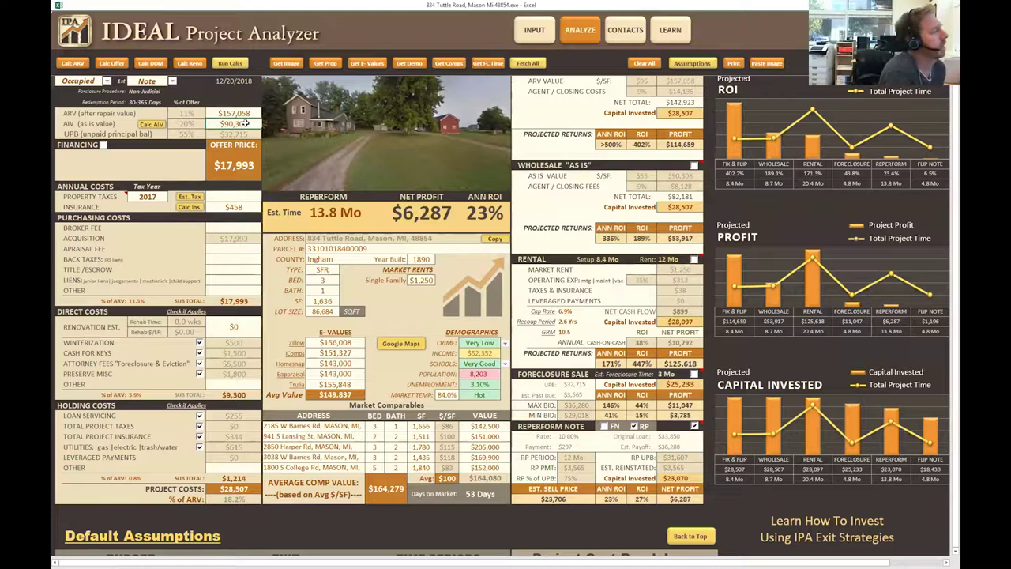
Set the as-is value to 60000, checking the unpaid balance on INPUT before returning to ANALYZE.
type("60000")
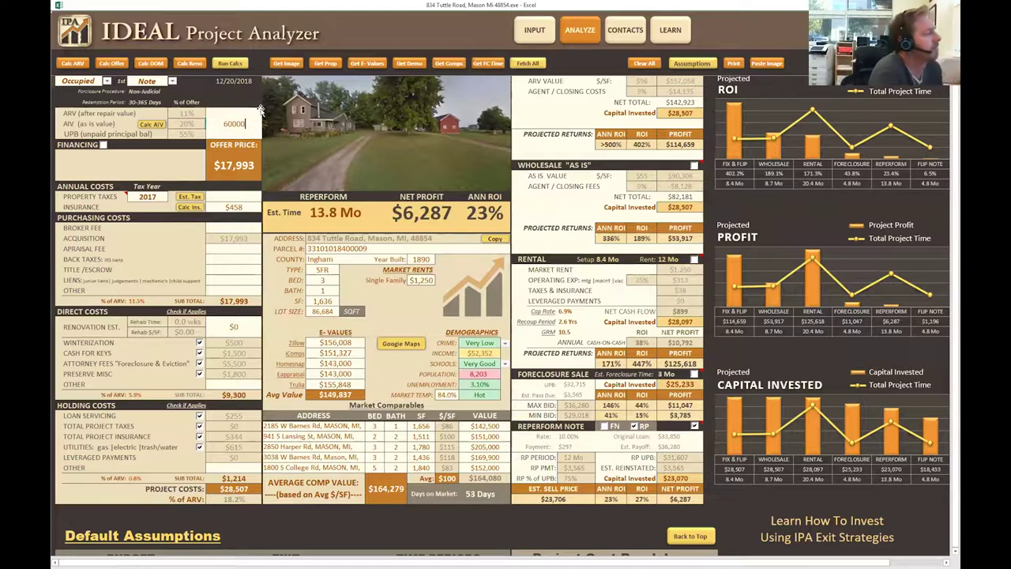
key("Return")
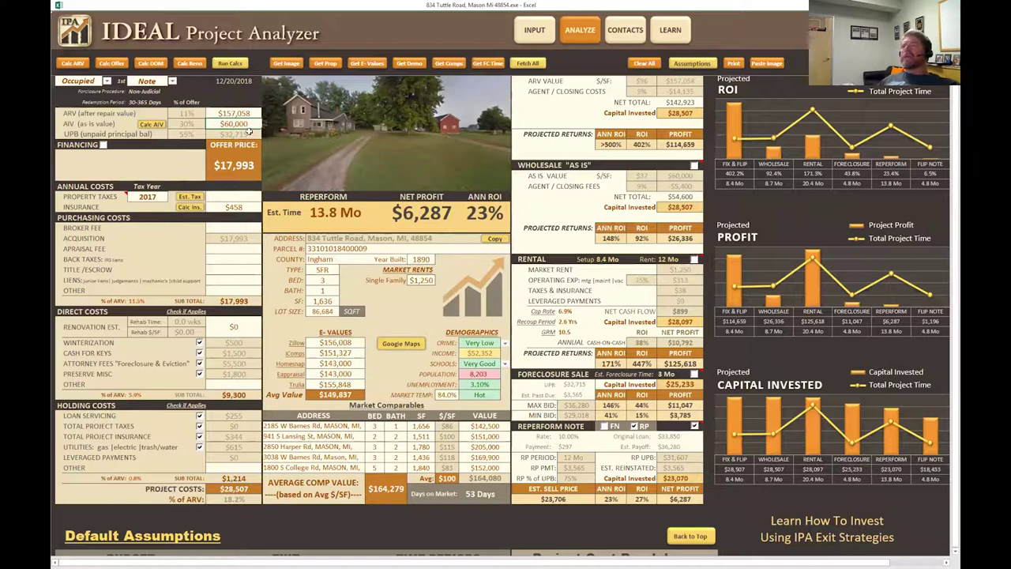
left_click(534, 29)
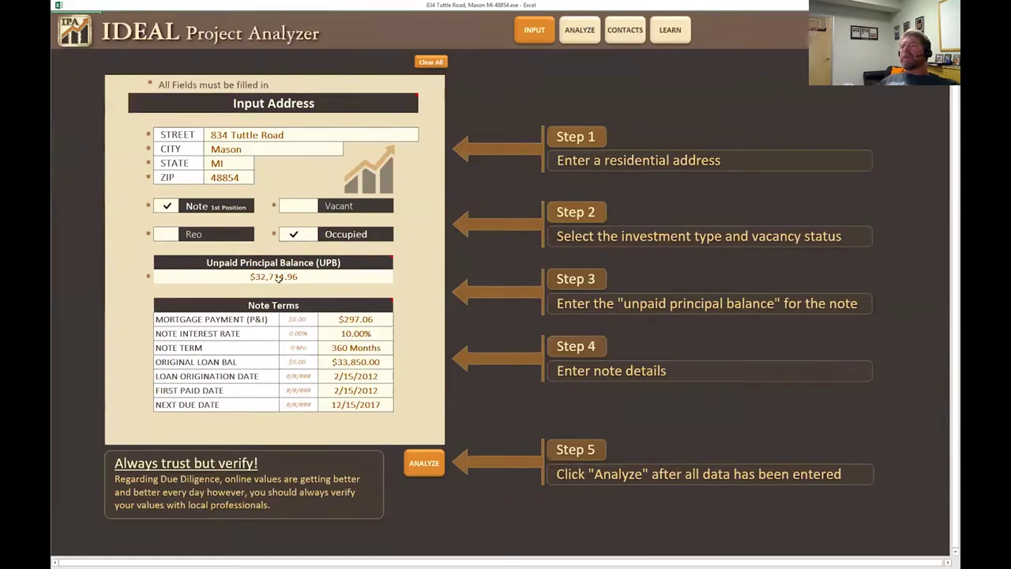
left_click(579, 32)
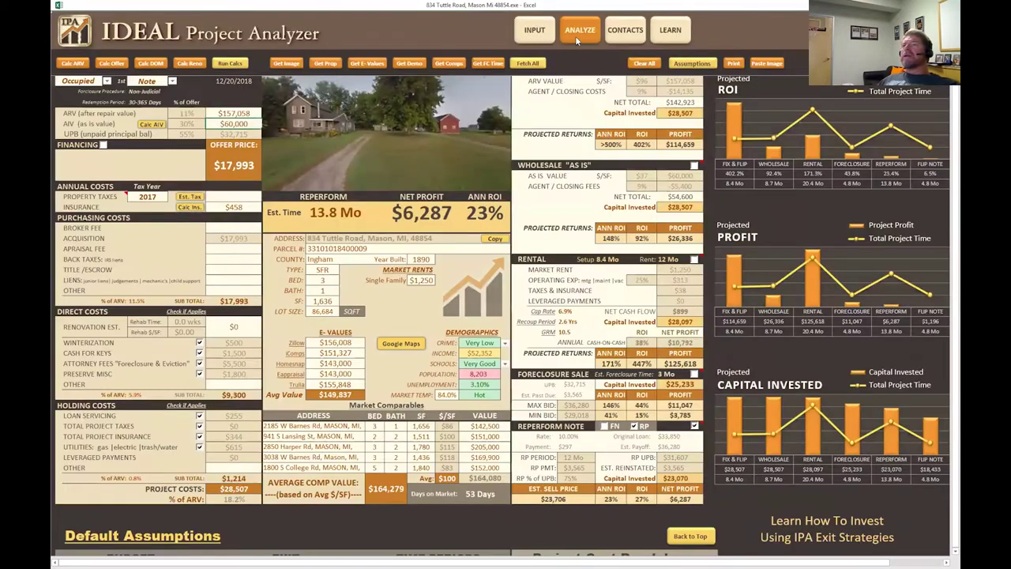
left_click(223, 127)
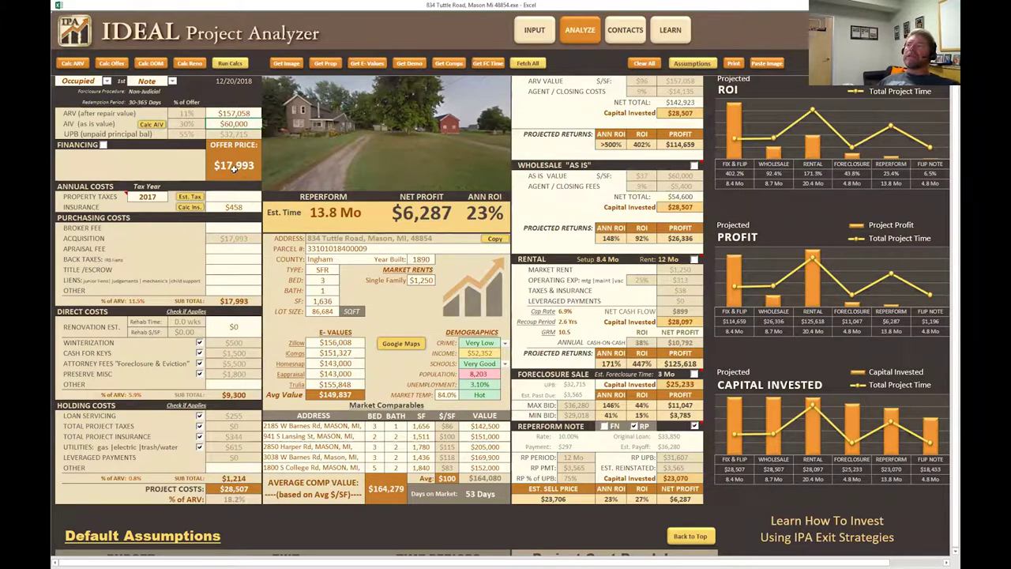
Change the offer price to $17,500, correcting an extra zero.
left_click(234, 168)
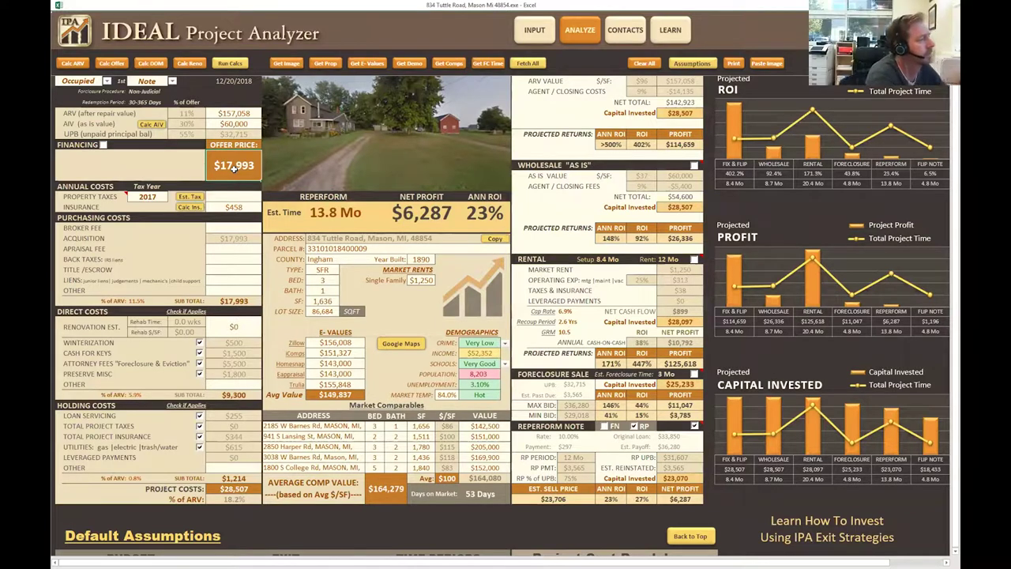
type("175000")
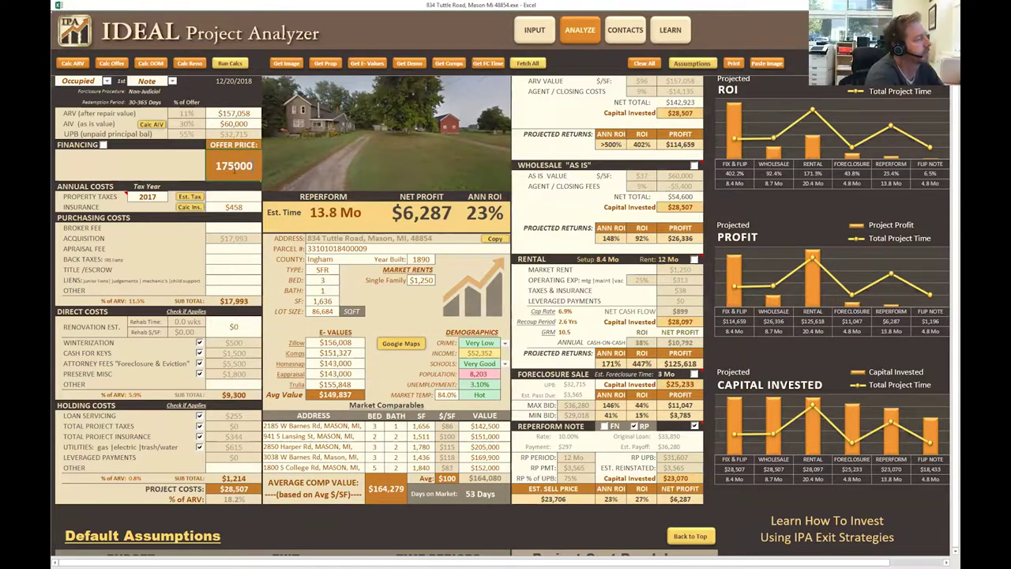
key("BackSpace")
left_click(165, 151)
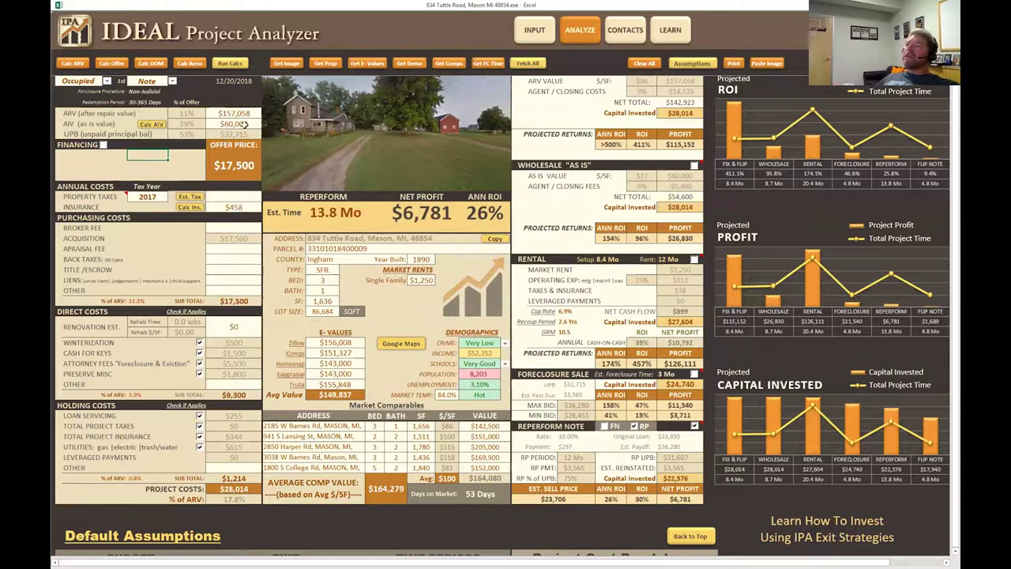
Enter $1,600 as the property taxes, then select the Broker Fee and Renovation Est. cells.
left_click(230, 198)
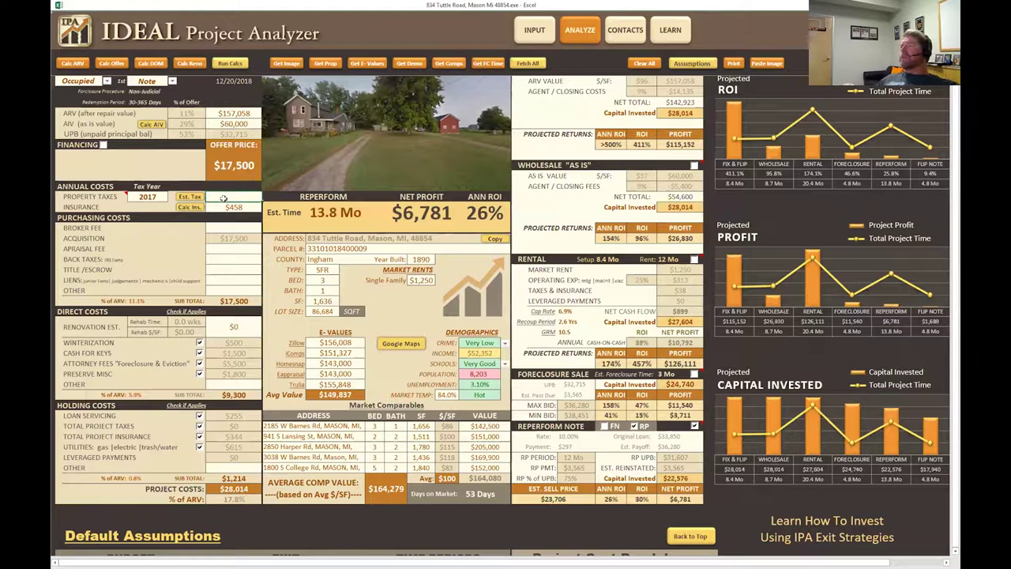
left_click(229, 197)
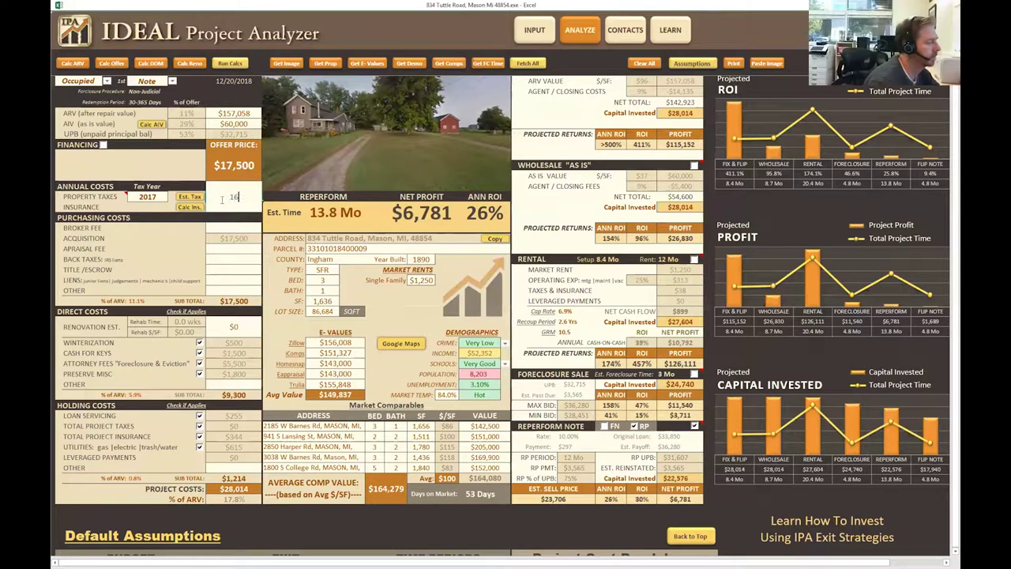
type("1600")
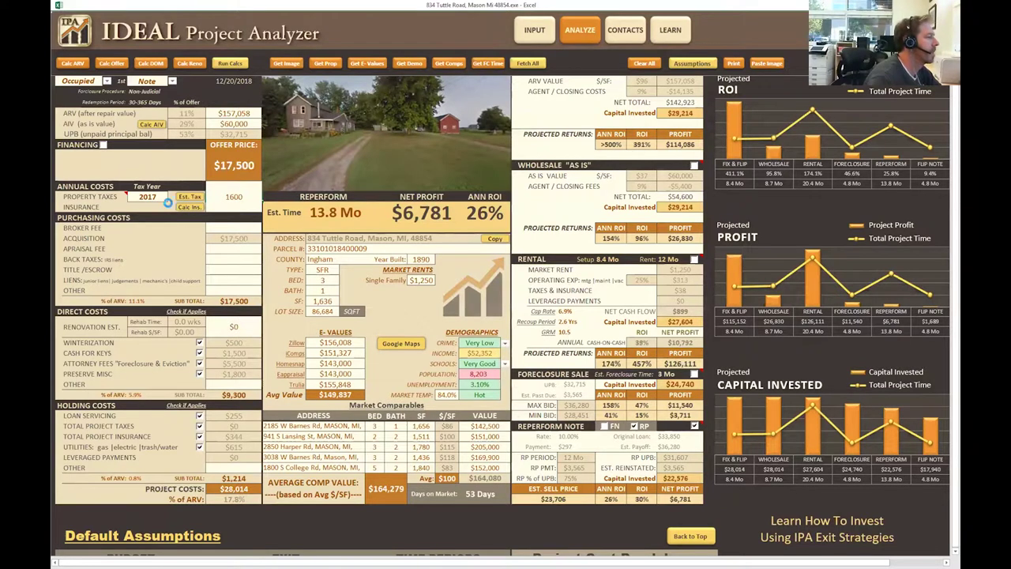
key("Return")
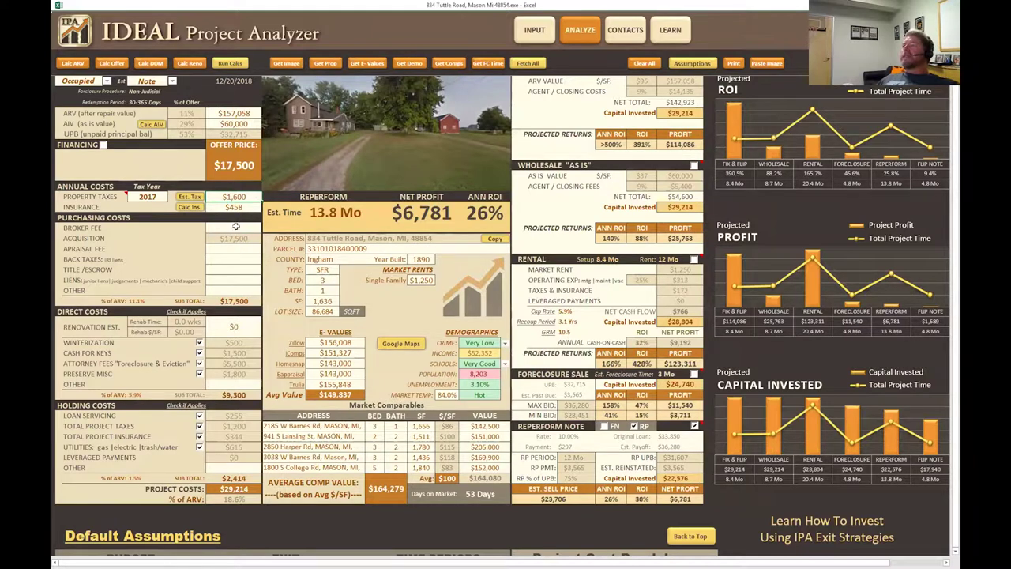
left_click(242, 228)
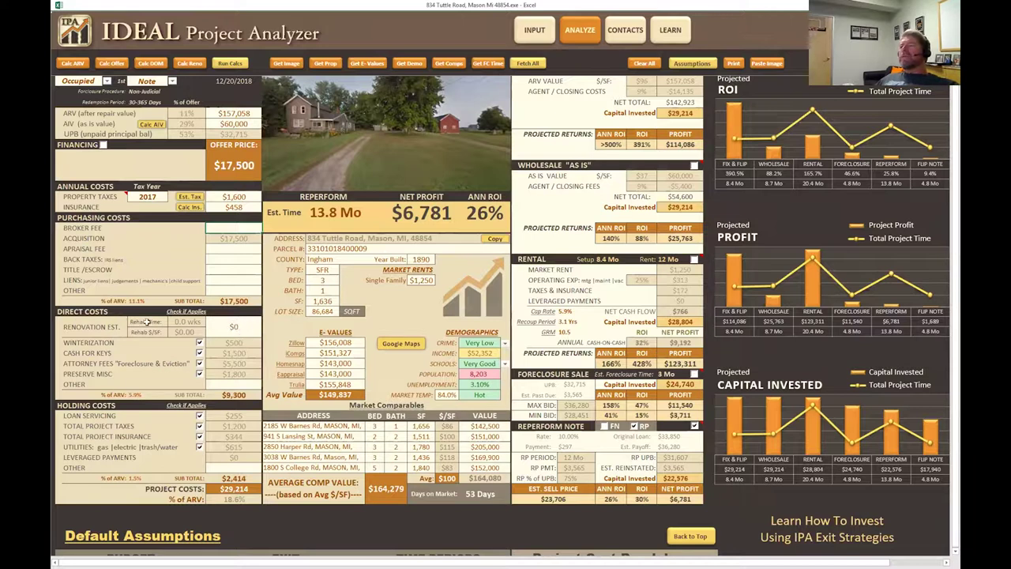
left_click(236, 326)
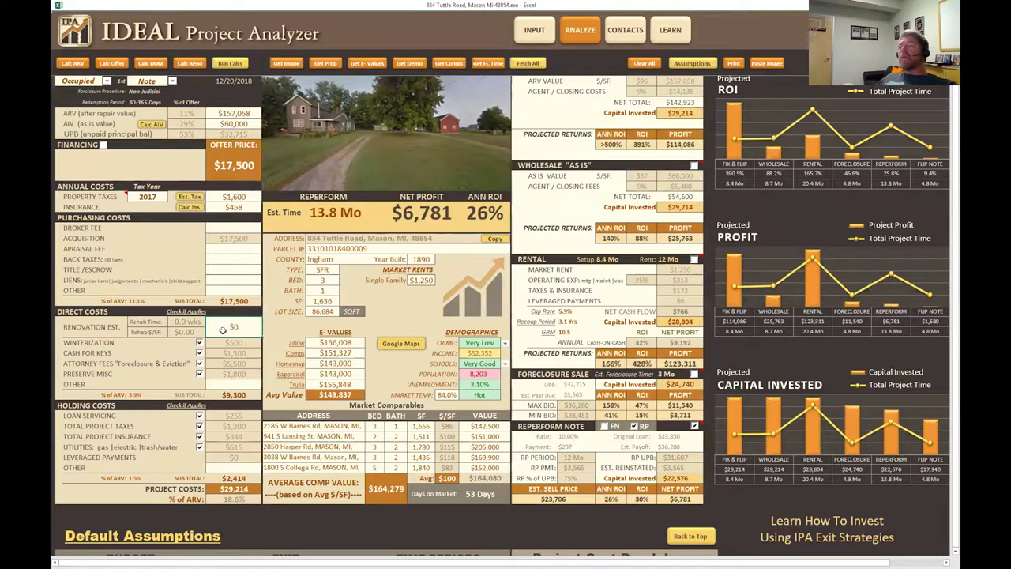
Change the Rehab Level in Default Assumptions to High.
scroll(223, 329, "down", 9)
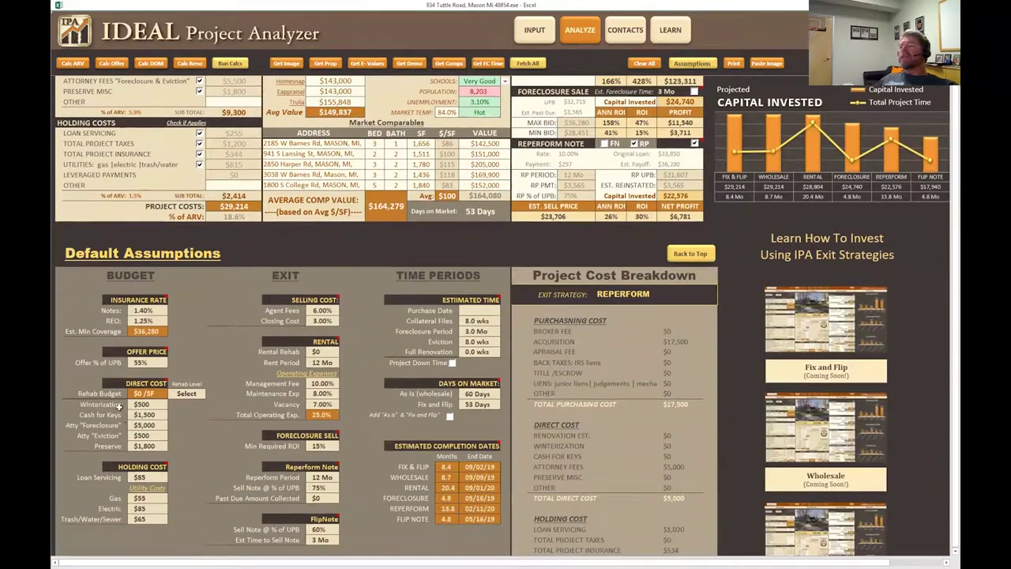
left_click(197, 395)
left_click(209, 395)
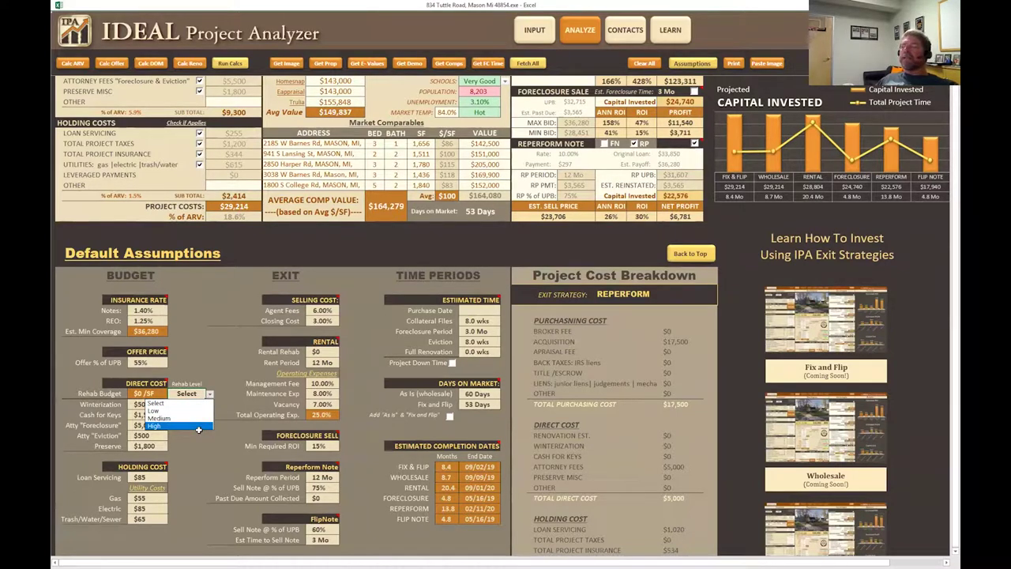
left_click(199, 426)
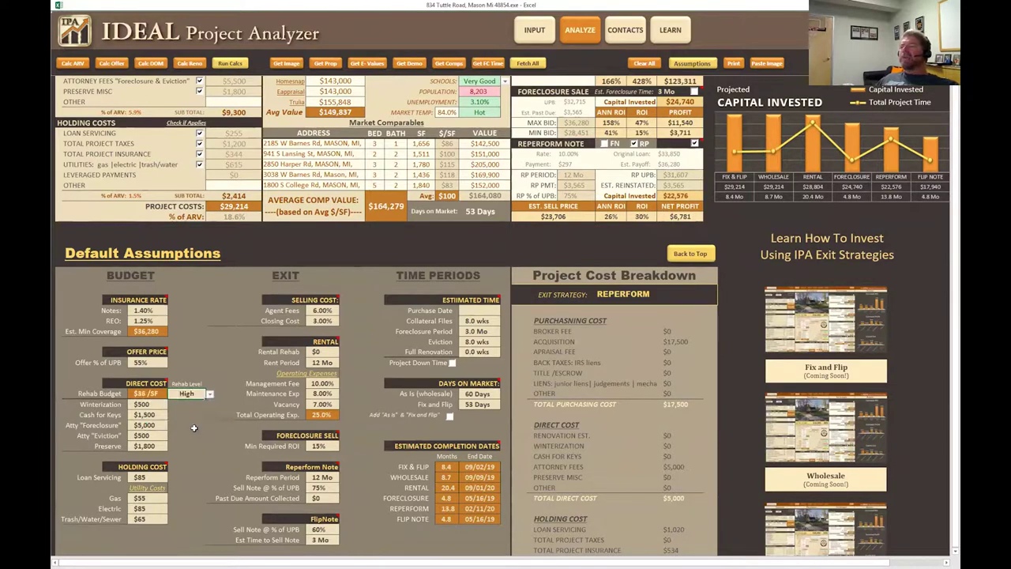
scroll(227, 229, "up", 3)
scroll(228, 229, "up", 7)
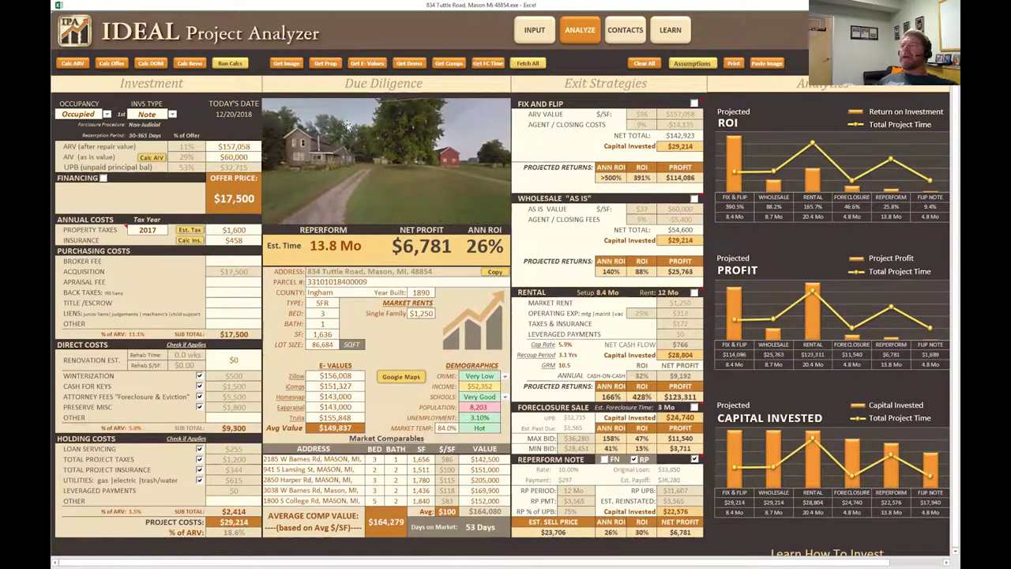
Run Calc Reno and enter a $60,000 renovation estimate, raising project costs to $89,214.
left_click(189, 64)
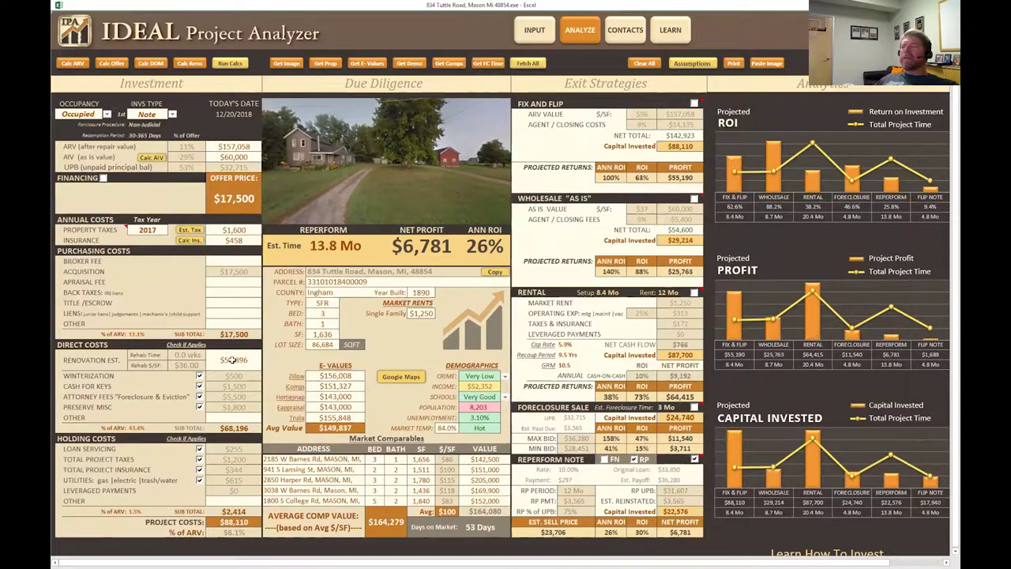
scroll(233, 339, "down", 2)
left_click(236, 294)
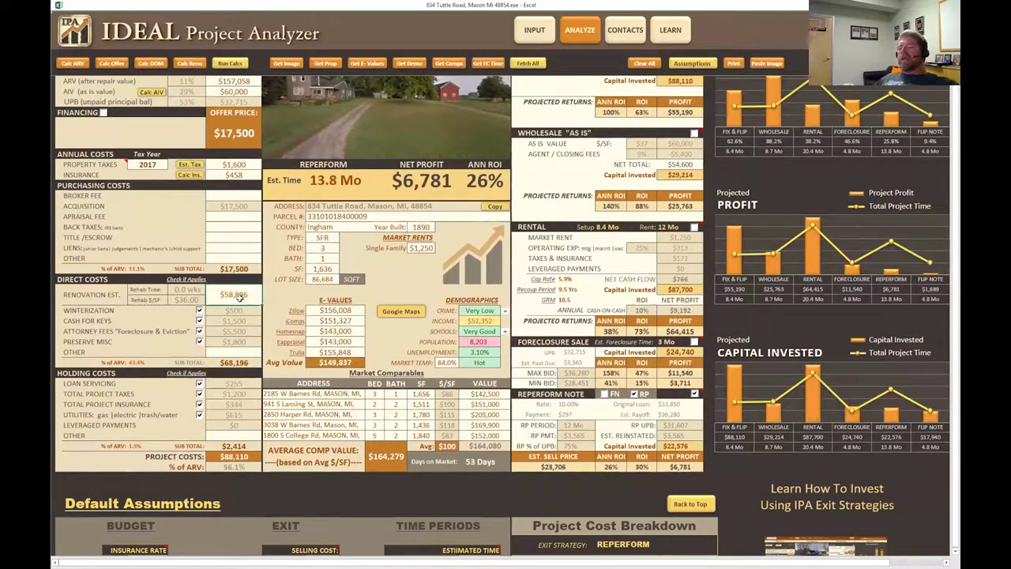
type("60,")
type("0000")
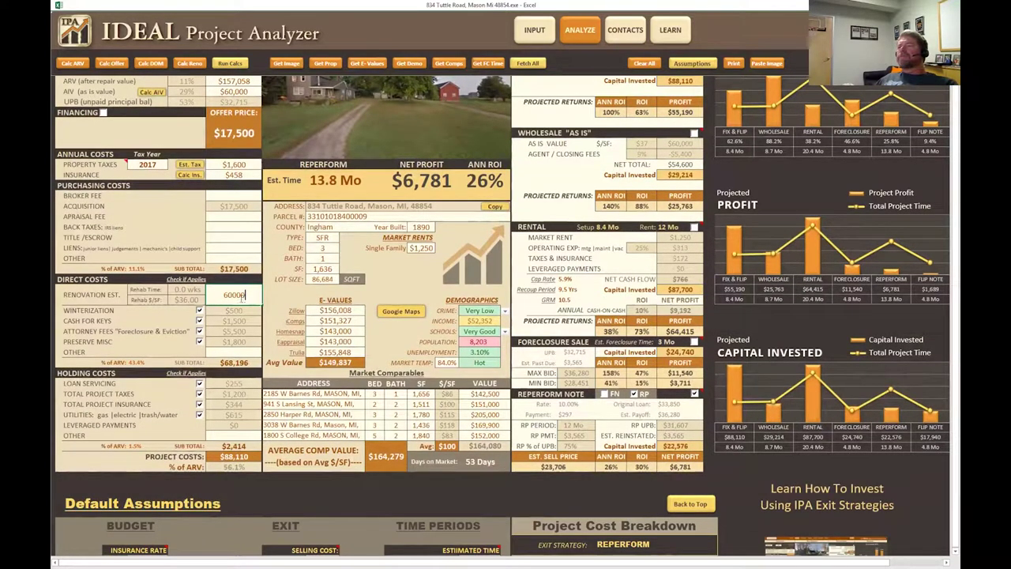
key("Return")
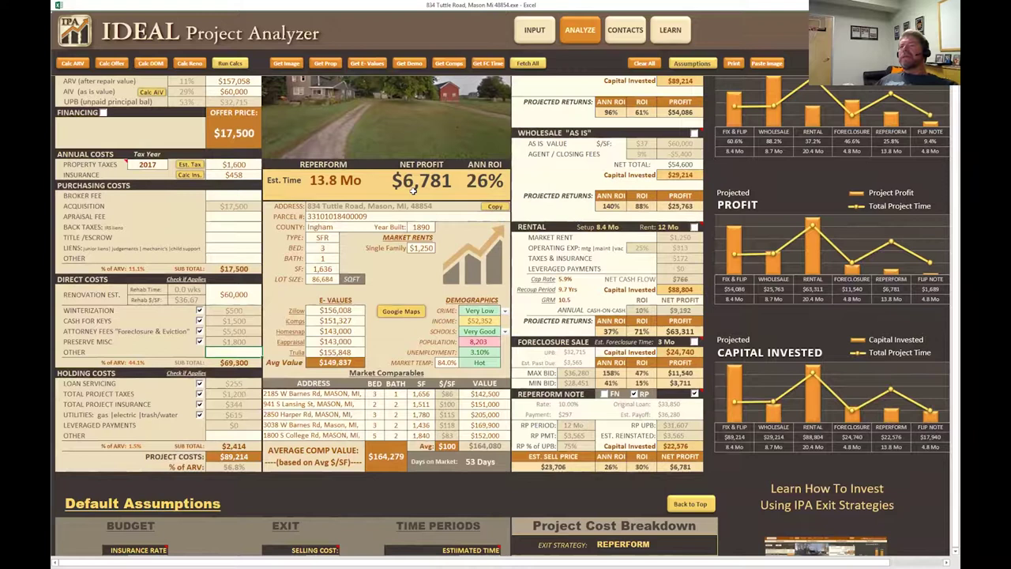
scroll(495, 212, "up", 2)
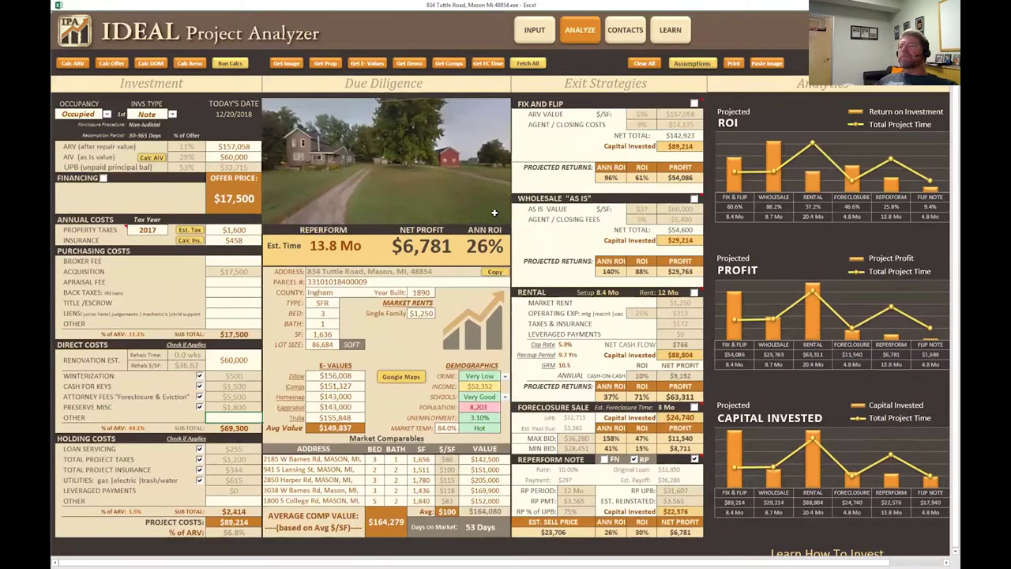
scroll(495, 212, "down", 2)
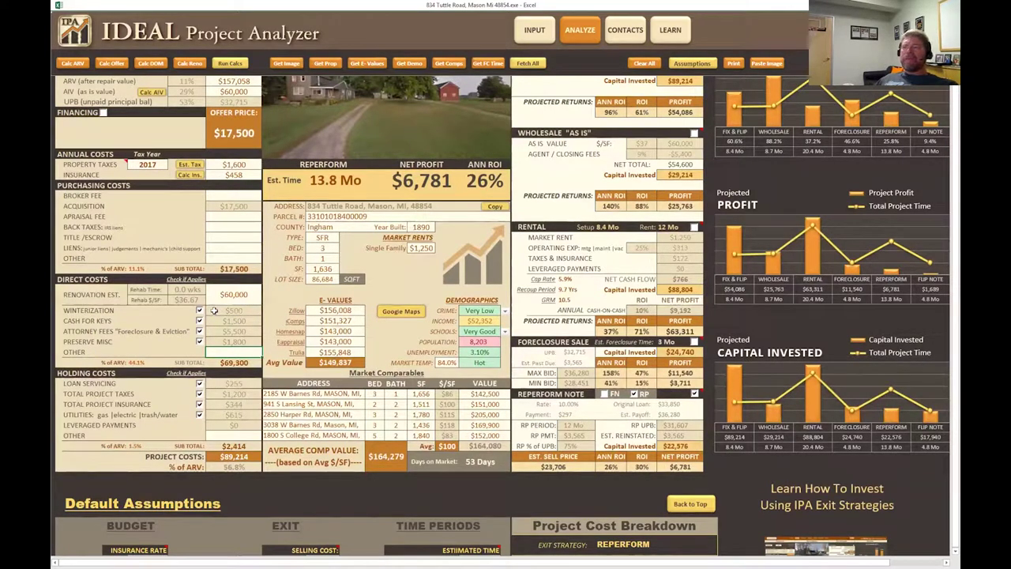
scroll(213, 311, "up", 2)
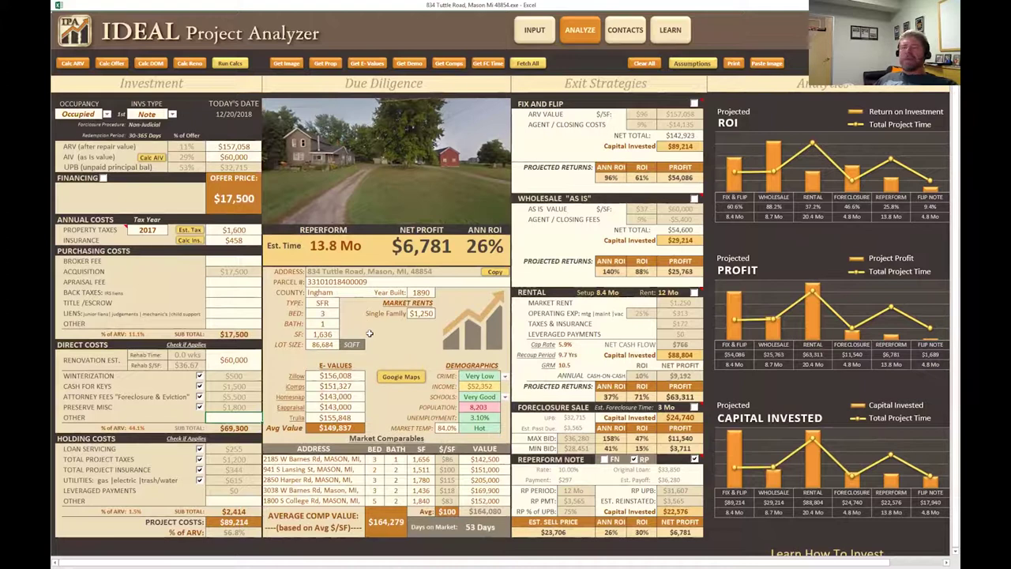
left_click(200, 377)
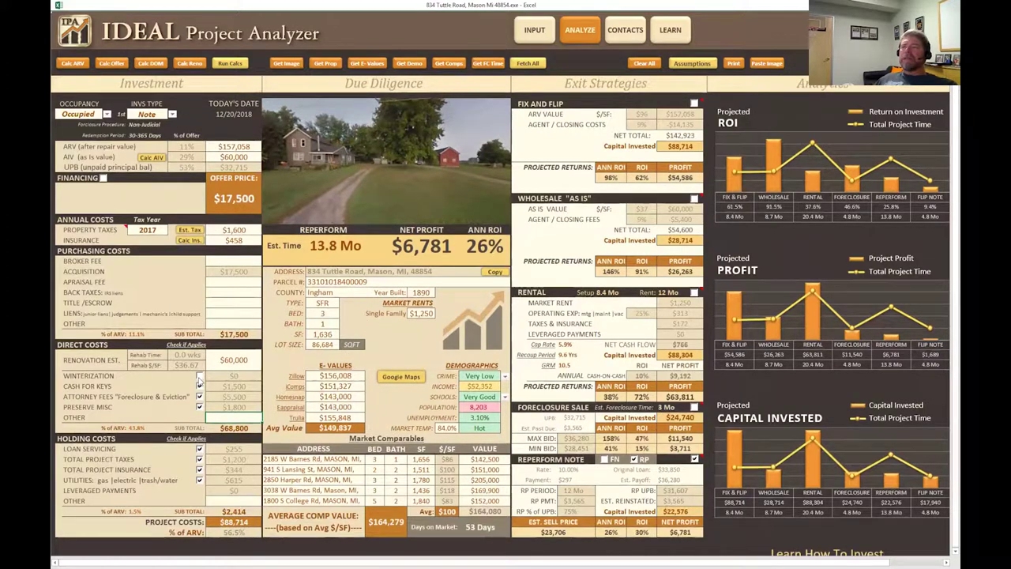
left_click(199, 377)
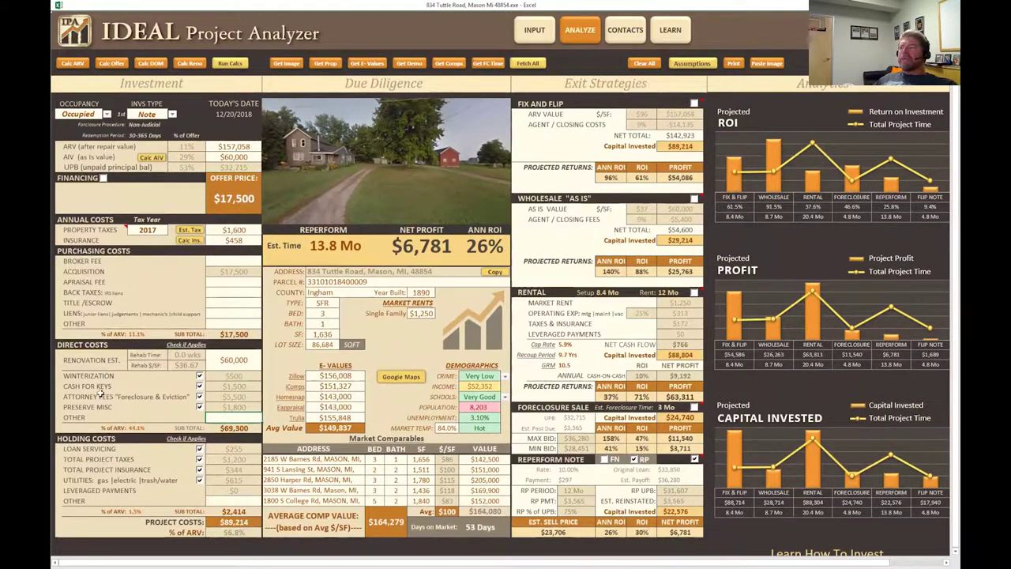
scroll(99, 419, "down", 2)
scroll(99, 419, "down", 1)
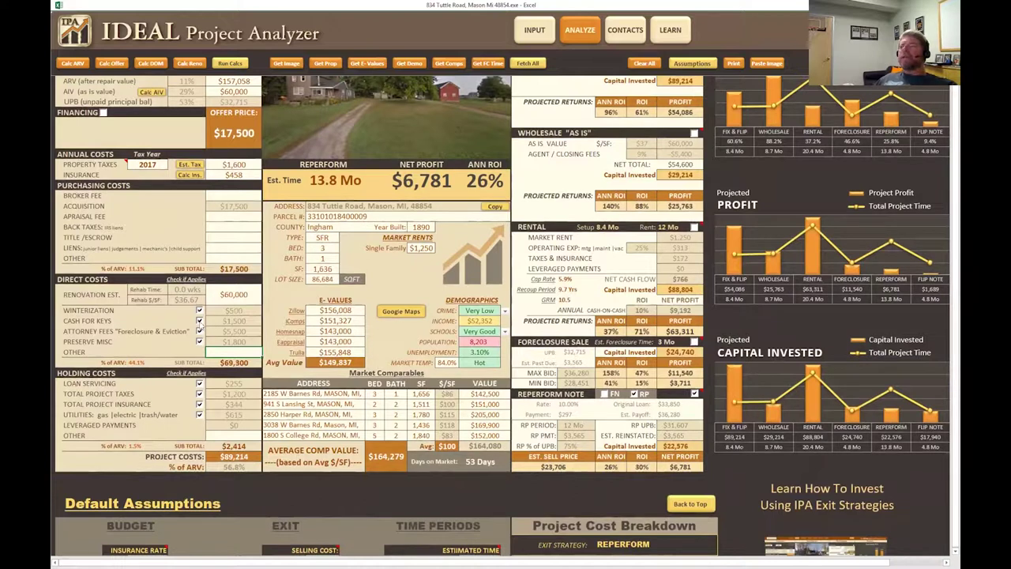
left_click(200, 320)
left_click(199, 311)
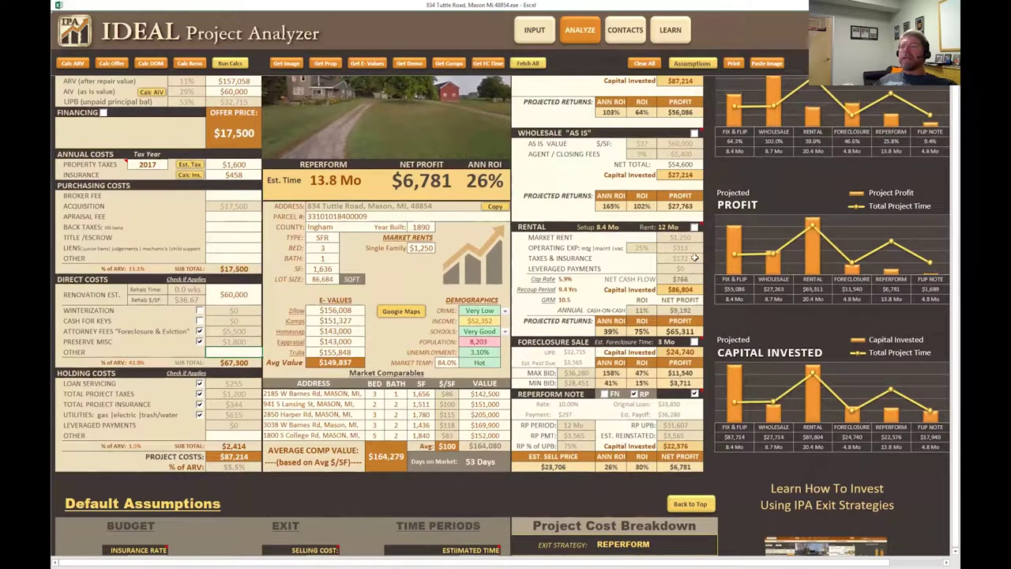
left_click(199, 320)
left_click(199, 312)
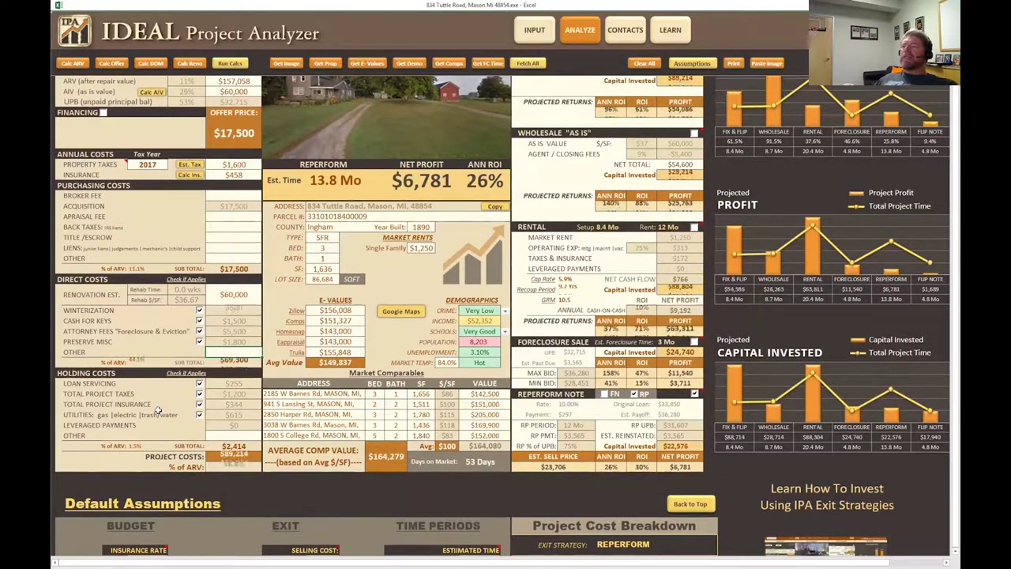
scroll(203, 302, "down", 2)
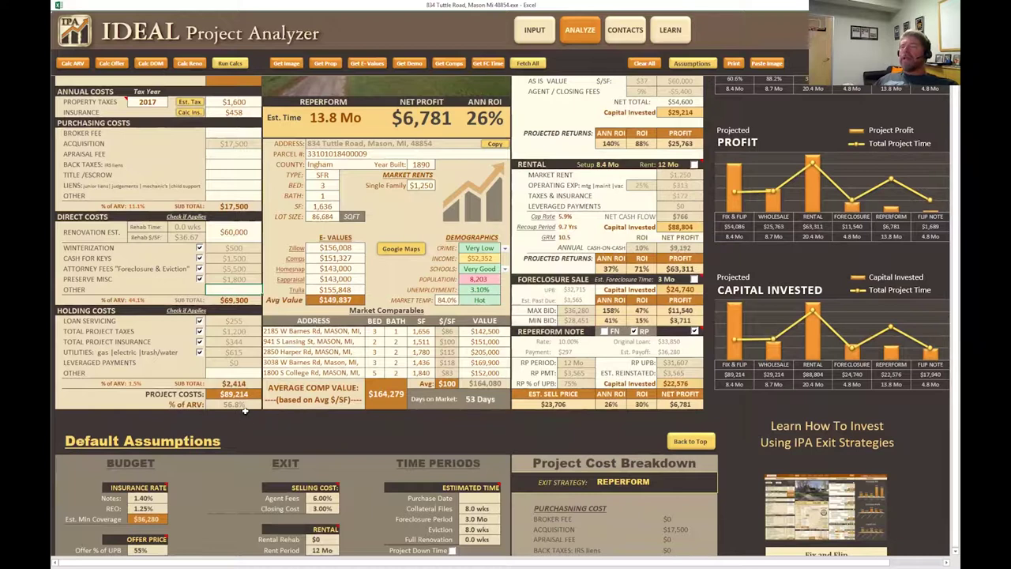
scroll(245, 410, "up", 3)
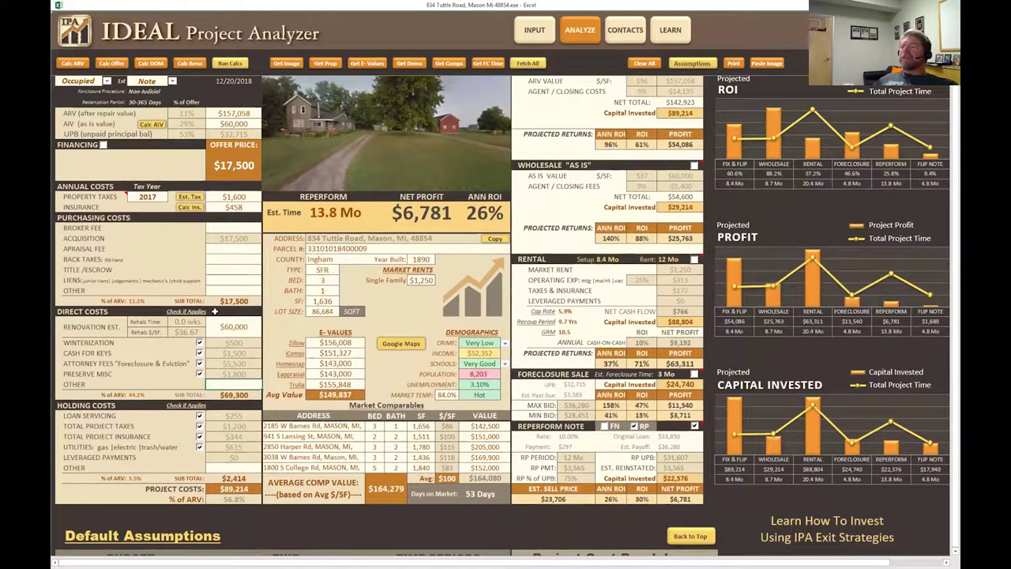
scroll(220, 295, "up", 1)
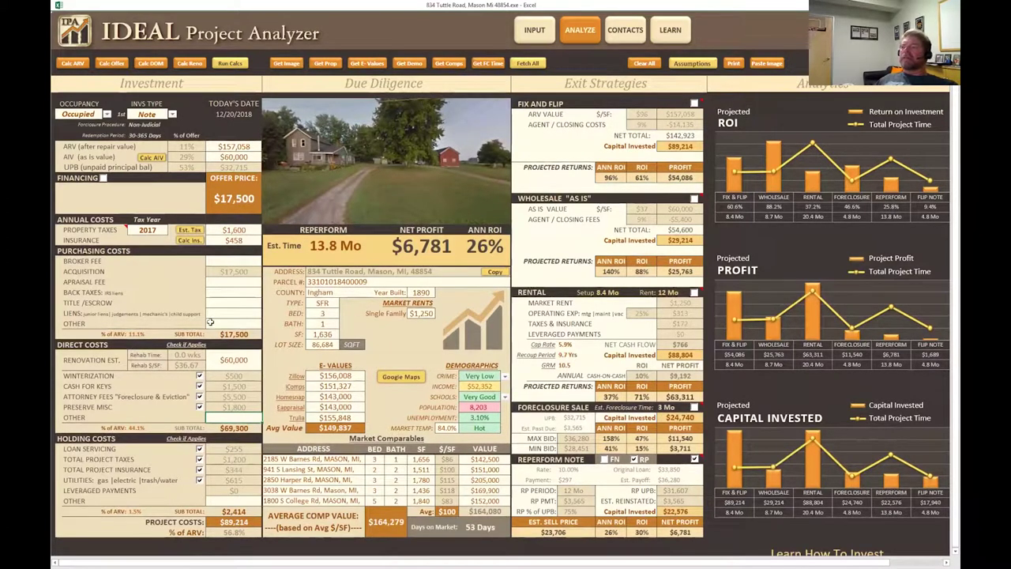
scroll(217, 328, "down", 1)
scroll(225, 332, "up", 1)
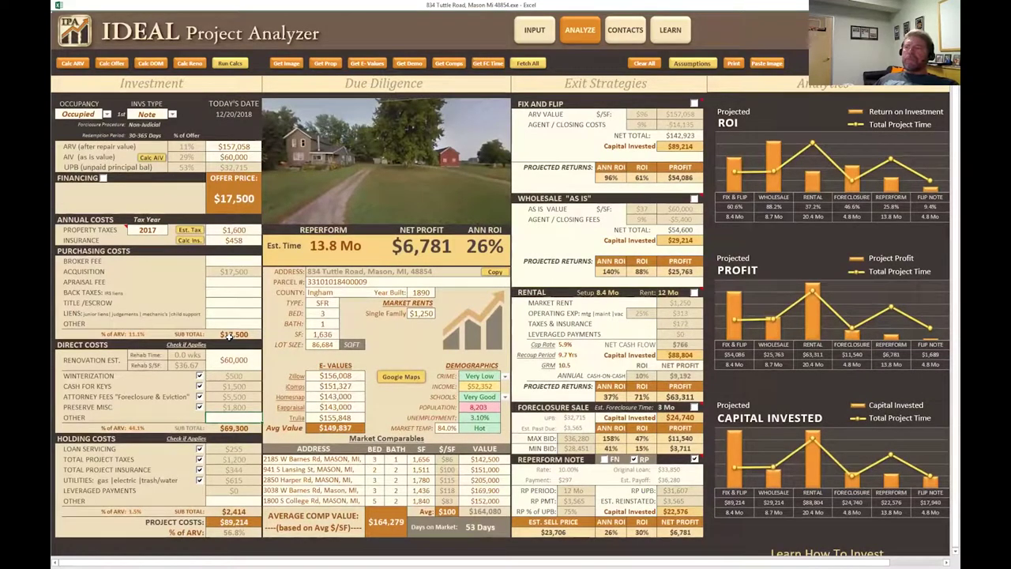
scroll(267, 488, "down", 10)
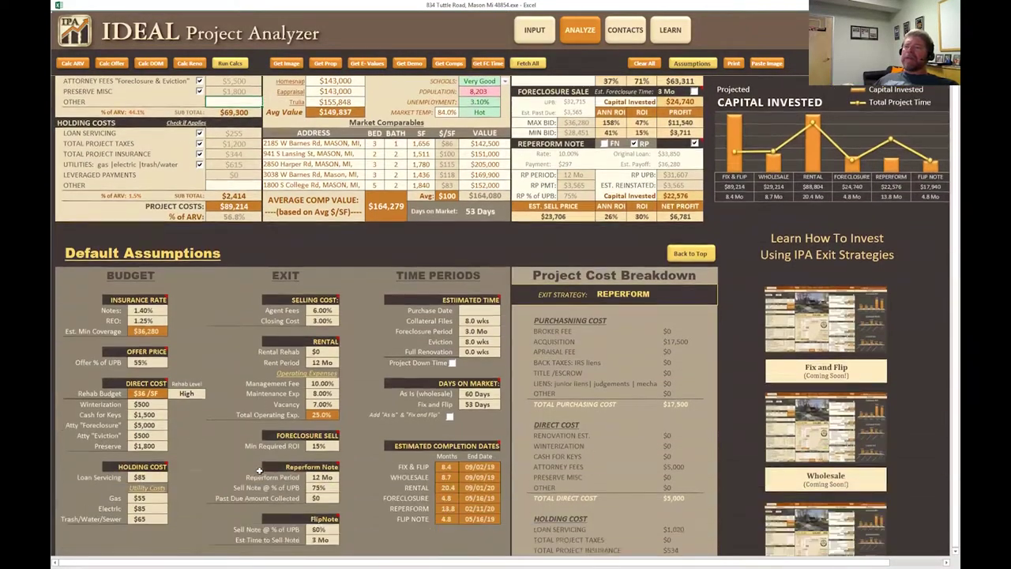
scroll(260, 470, "down", 3)
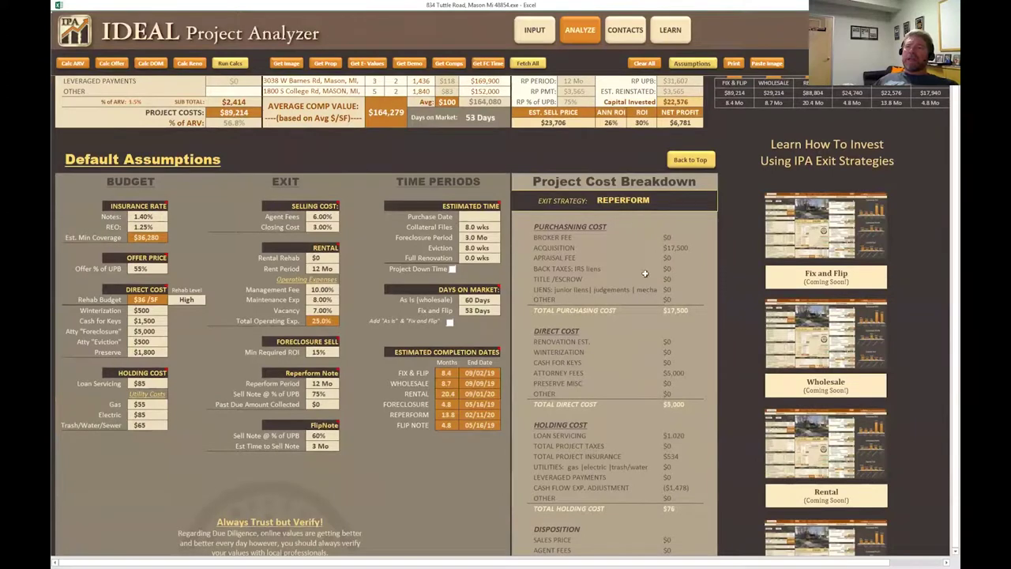
scroll(645, 273, "down", 6)
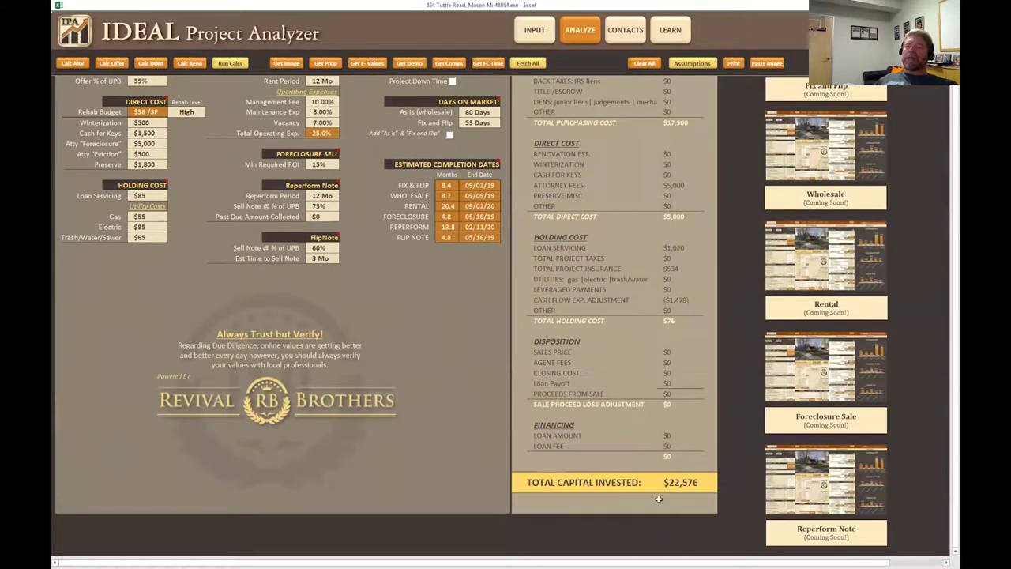
scroll(687, 478, "up", 9)
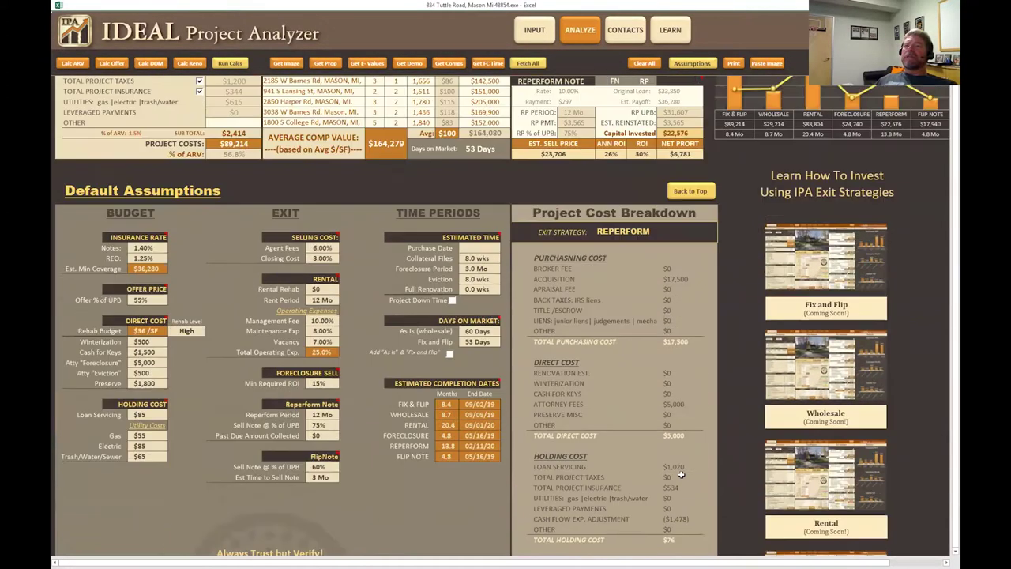
scroll(681, 473, "up", 8)
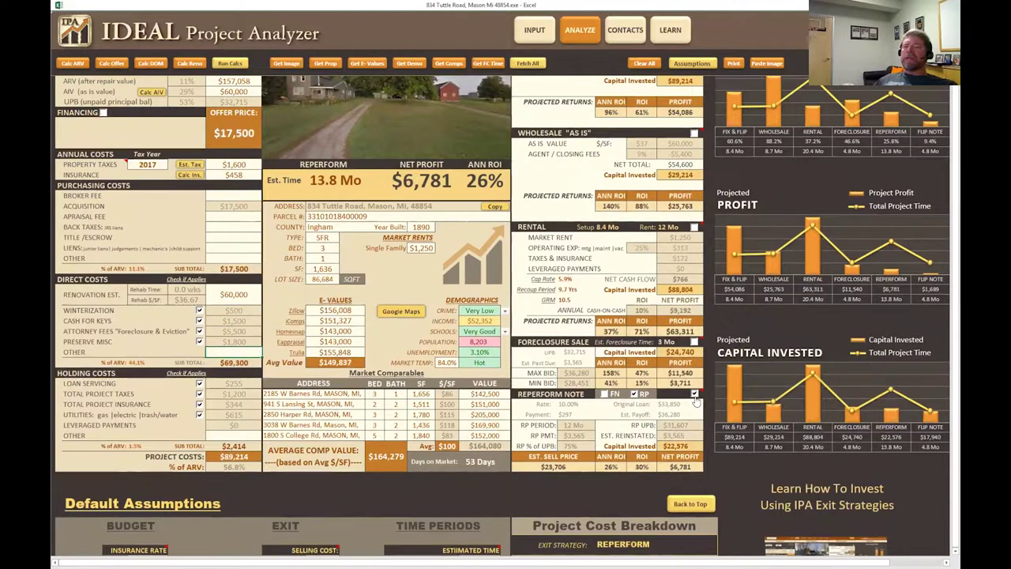
mouse_move(697, 399)
scroll(687, 125, "up", 2)
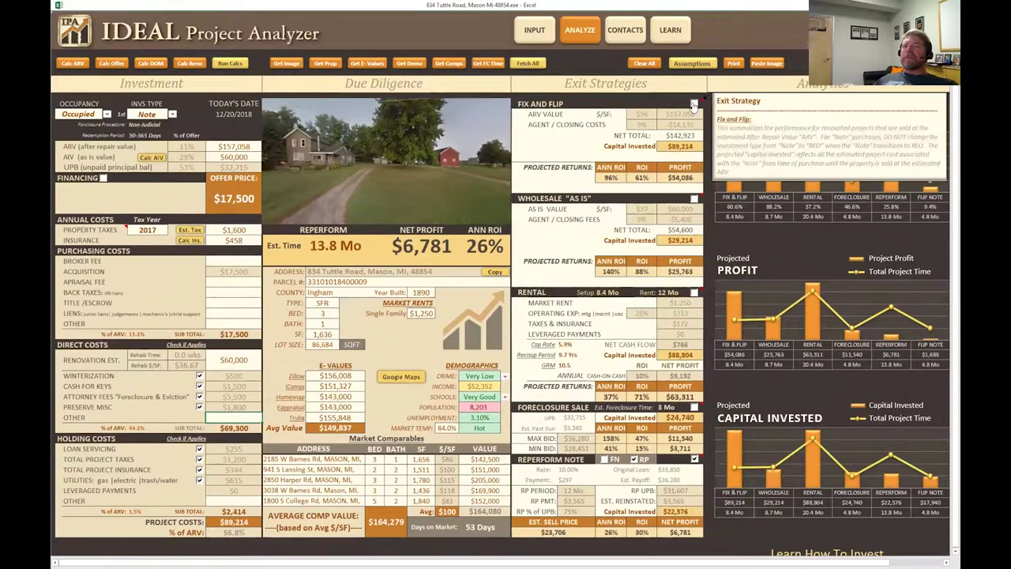
left_click(694, 103)
scroll(612, 315, "down", 10)
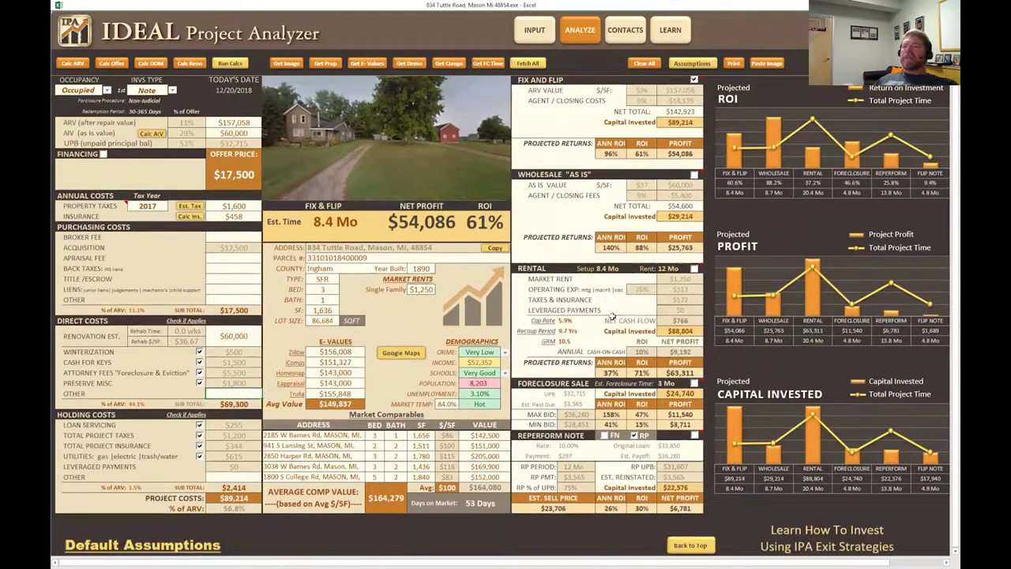
scroll(612, 315, "down", 4)
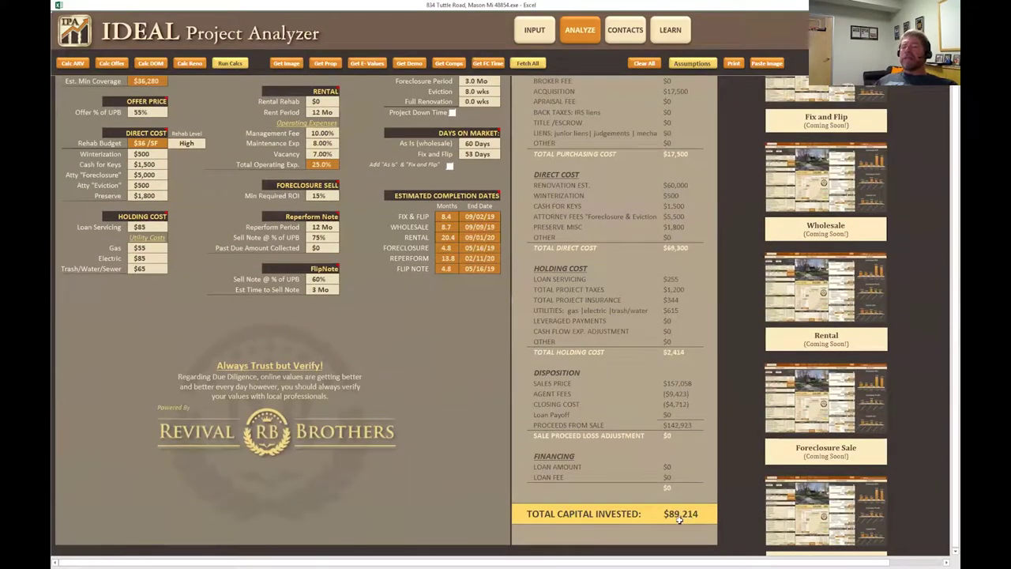
scroll(635, 482, "up", 12)
scroll(631, 467, "up", 3)
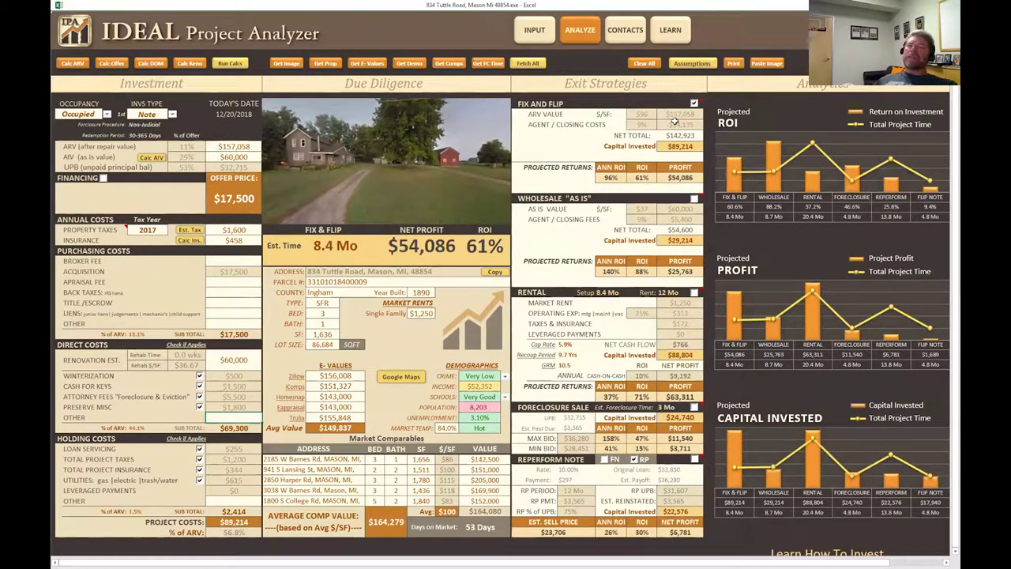
left_click(693, 458)
scroll(595, 458, "down", 10)
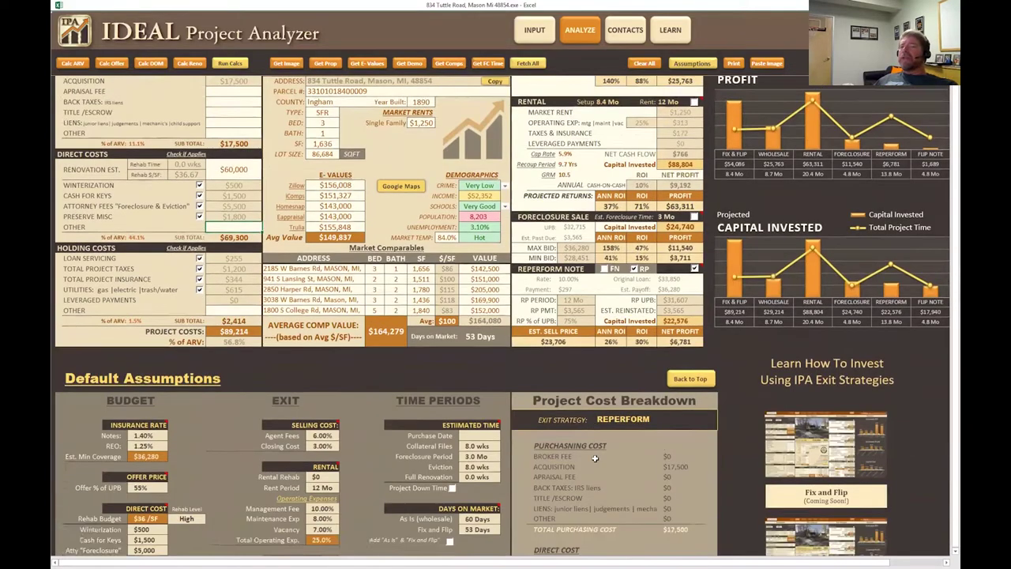
scroll(595, 458, "down", 7)
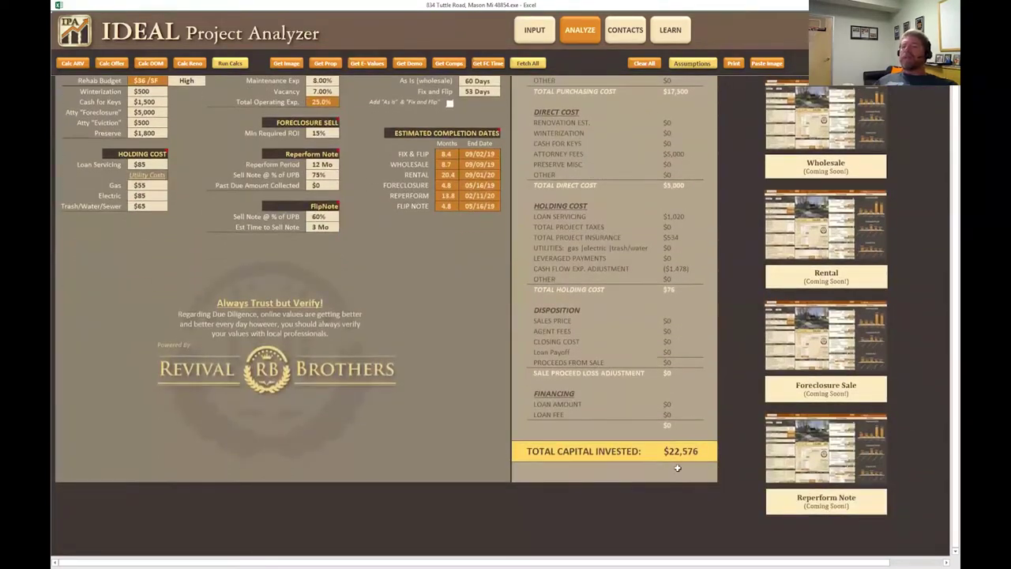
scroll(618, 458, "up", 17)
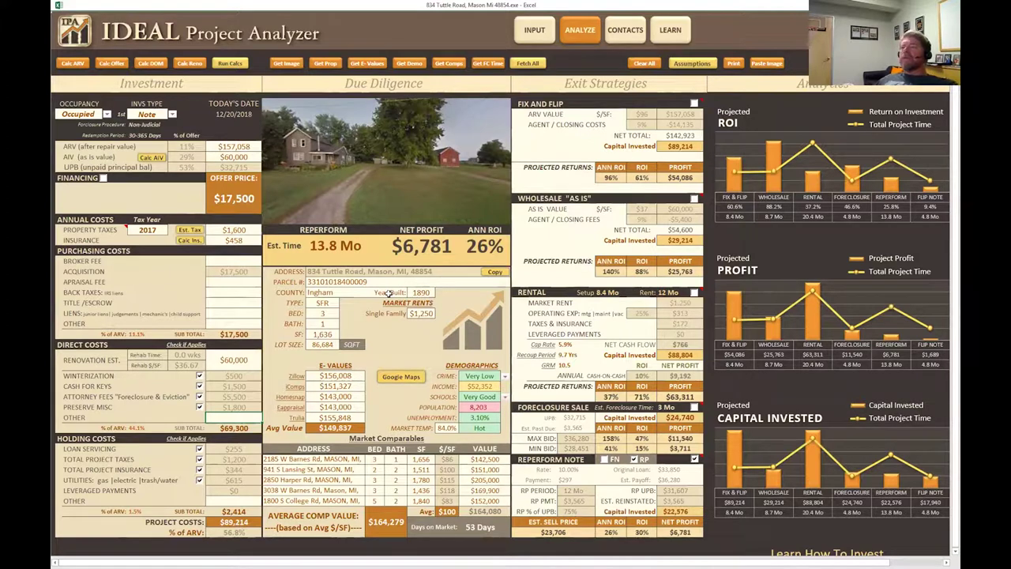
Set the Foreclosure Period time estimate to 4 months.
scroll(388, 292, "down", 10)
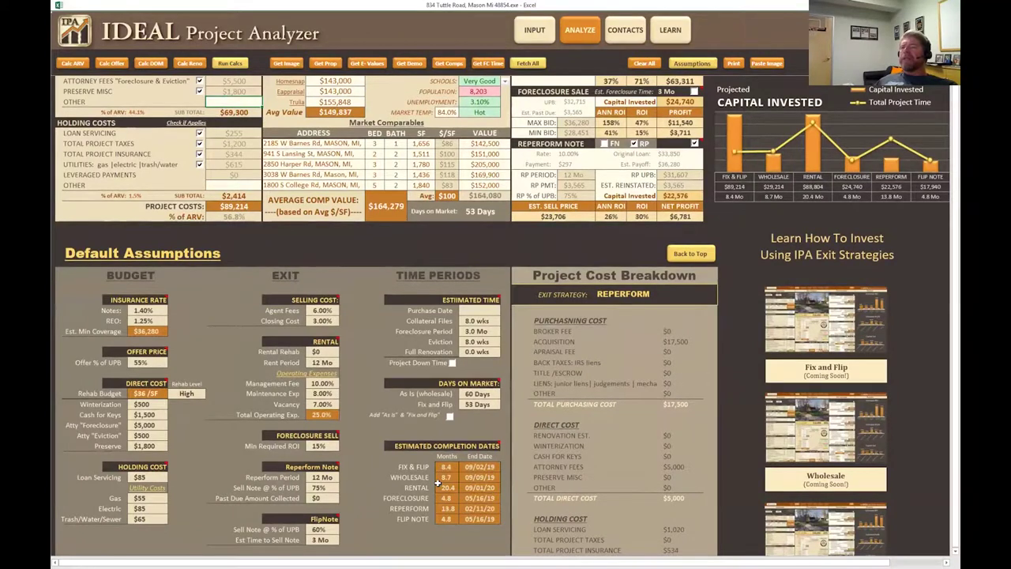
scroll(442, 458, "down", 1)
left_click(488, 290)
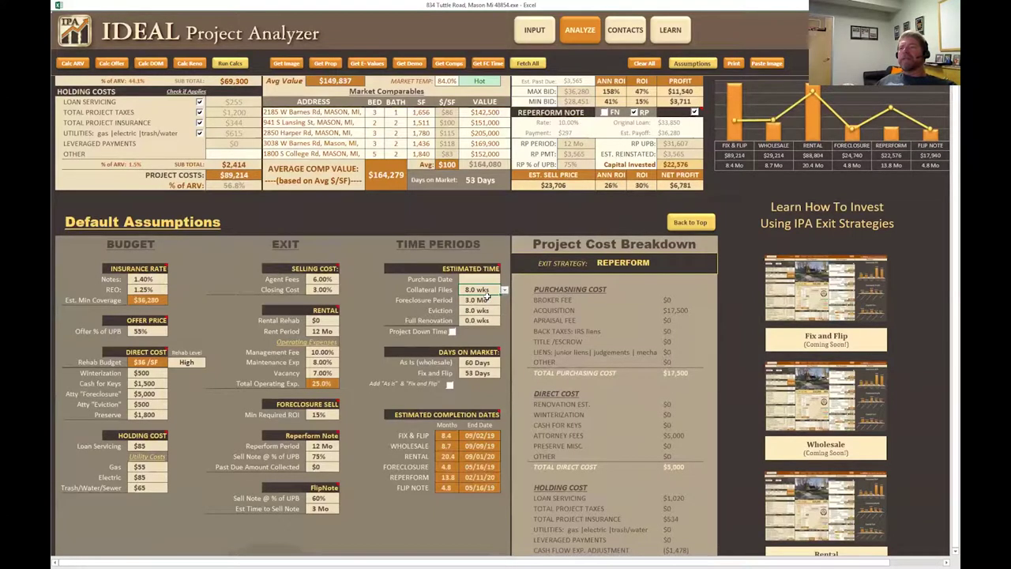
left_click(489, 300)
type("4")
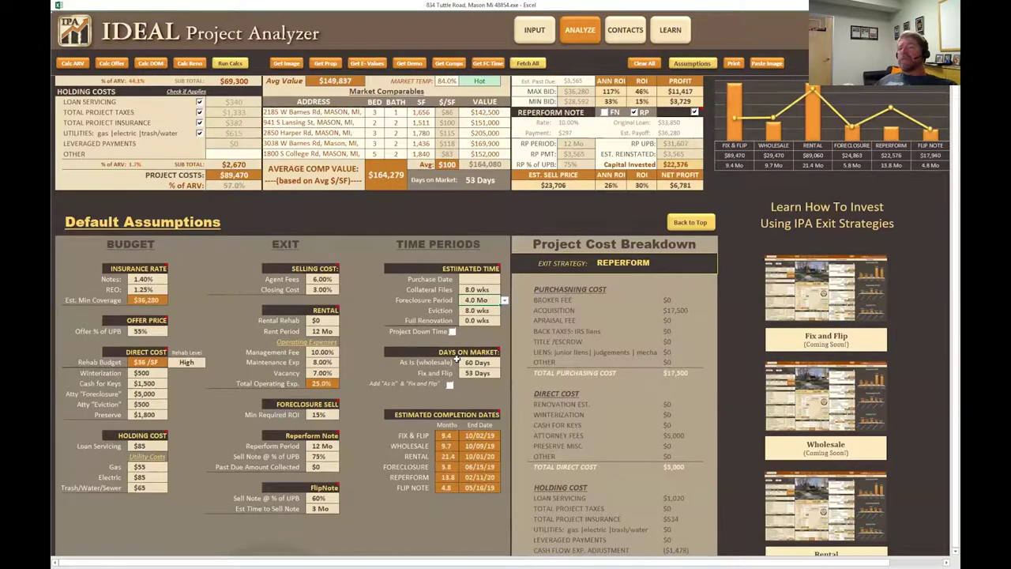
left_click(480, 310)
Choose 8.0 wks for the Full Renovation time estimate.
left_click(486, 320)
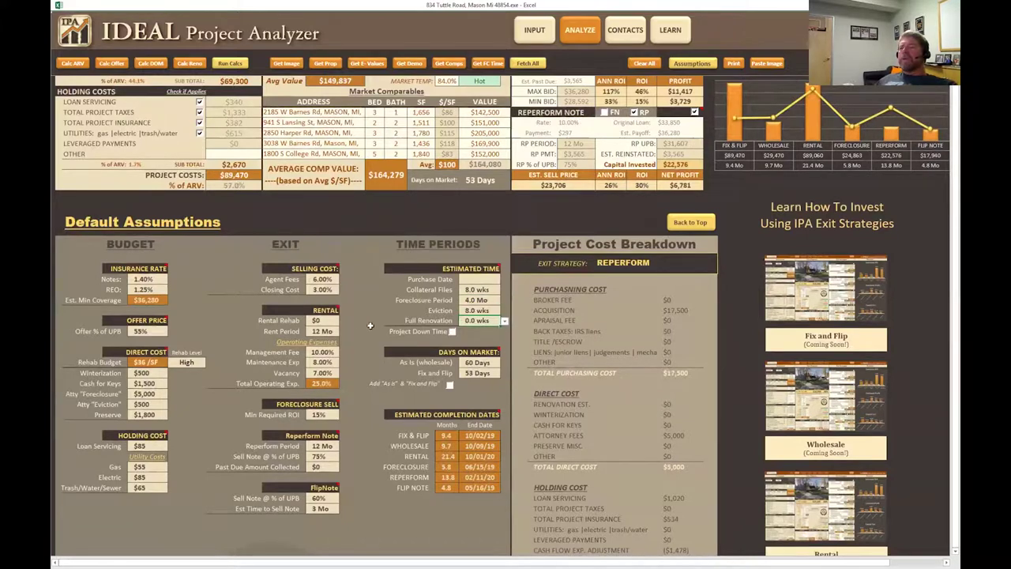
scroll(309, 310, "up", 5)
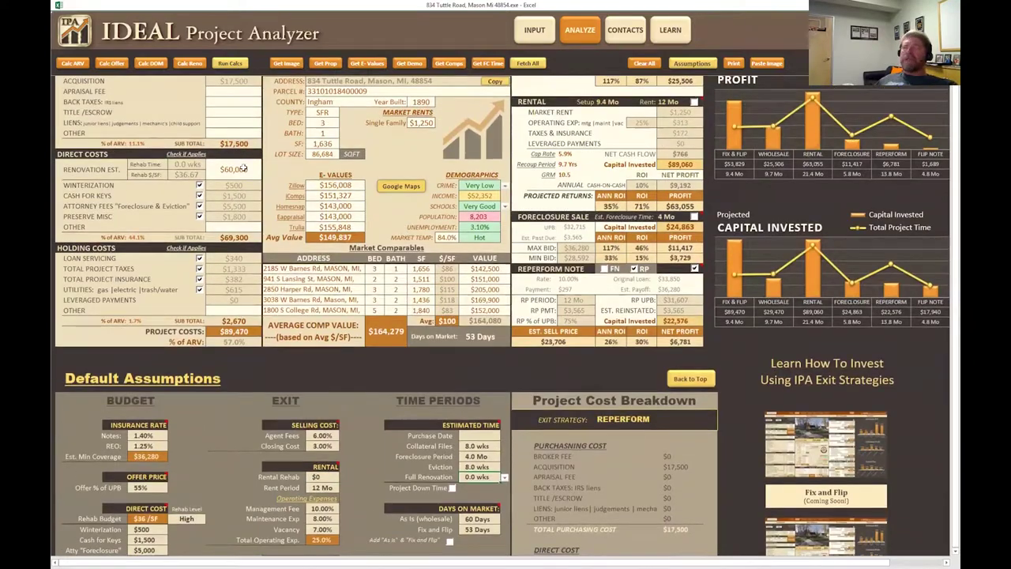
scroll(505, 417, "down", 4)
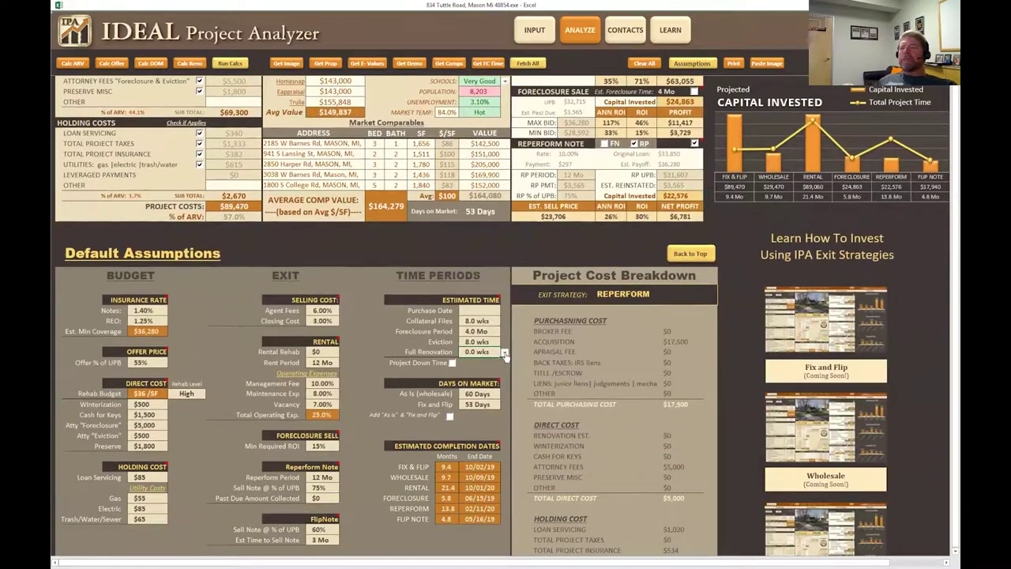
left_click(504, 351)
left_click(502, 412)
left_click(502, 411)
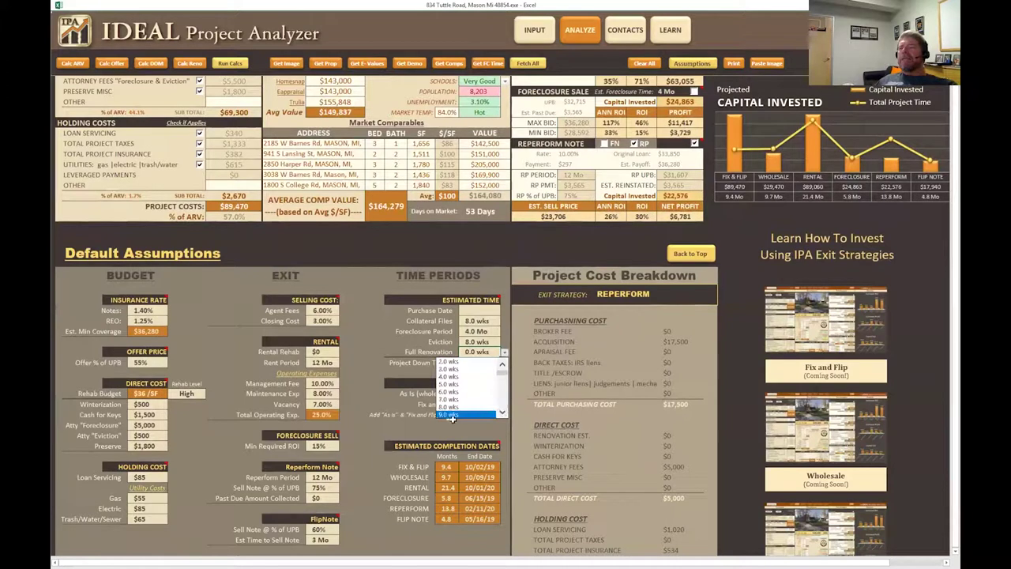
left_click(451, 408)
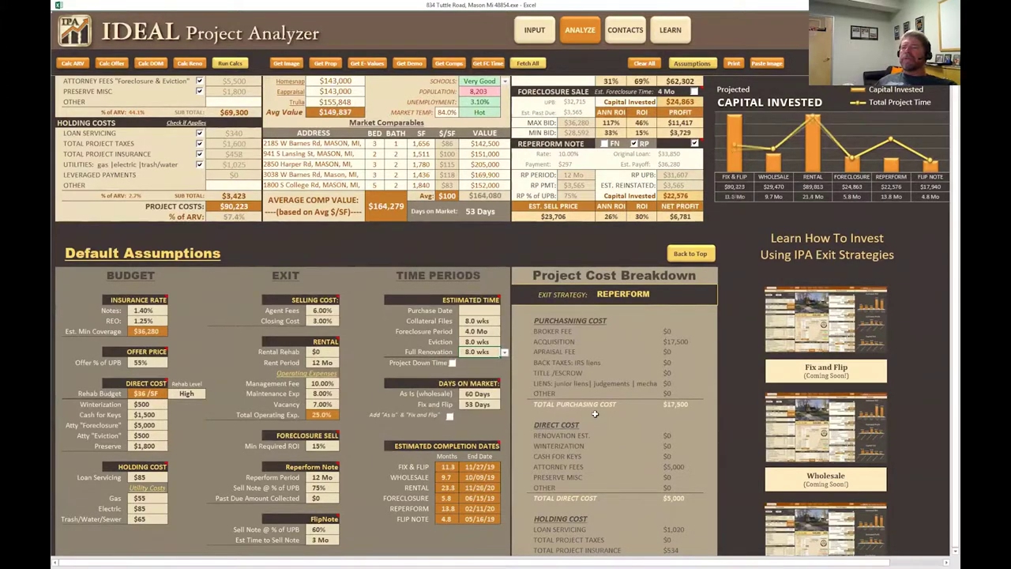
scroll(386, 365, "down", 1)
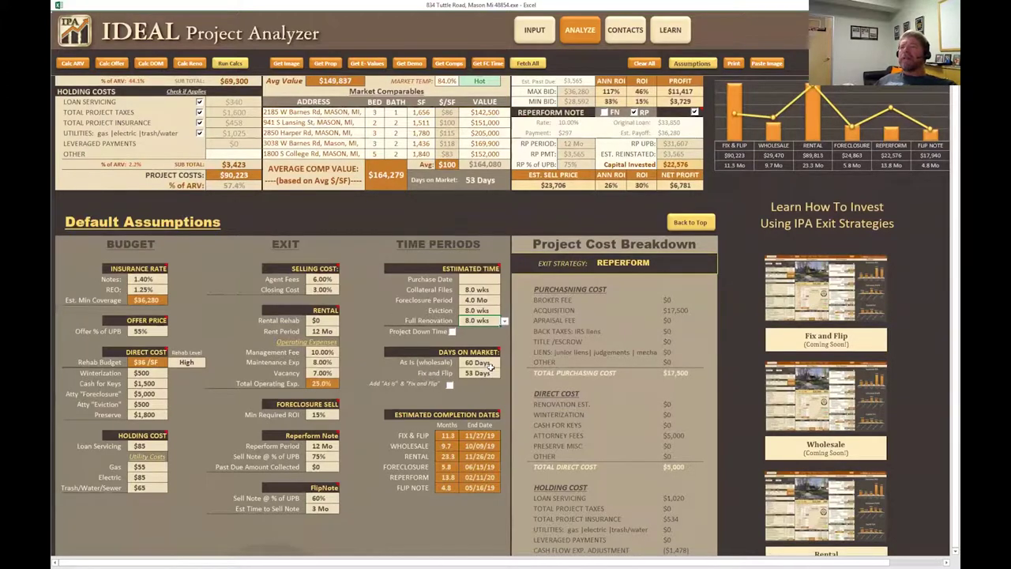
scroll(484, 237, "up", 4)
scroll(484, 247, "up", 5)
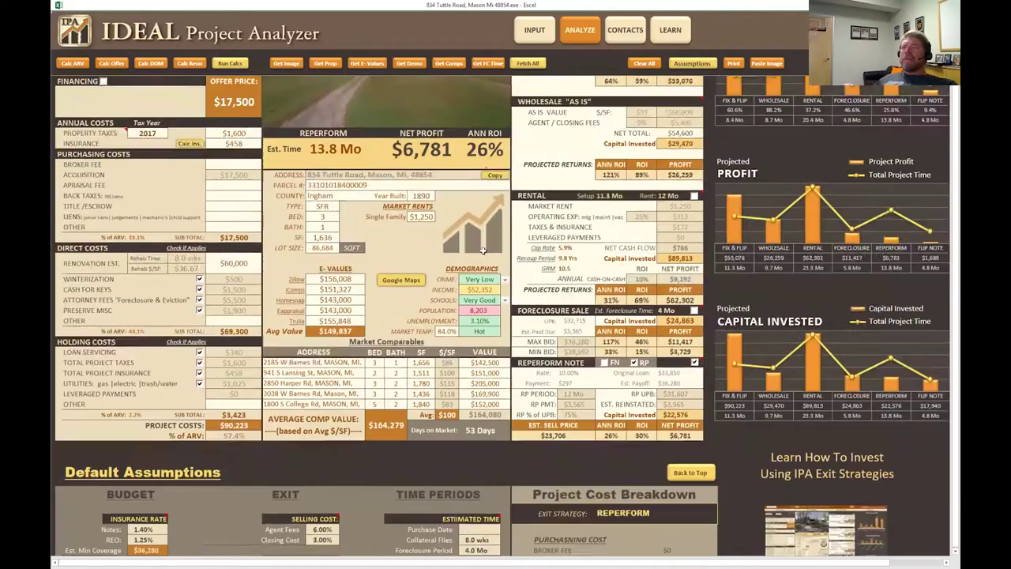
Check 'Add As Is & Fix and Flip' under Days on Market to combine them into 113 days.
scroll(406, 359, "down", 2)
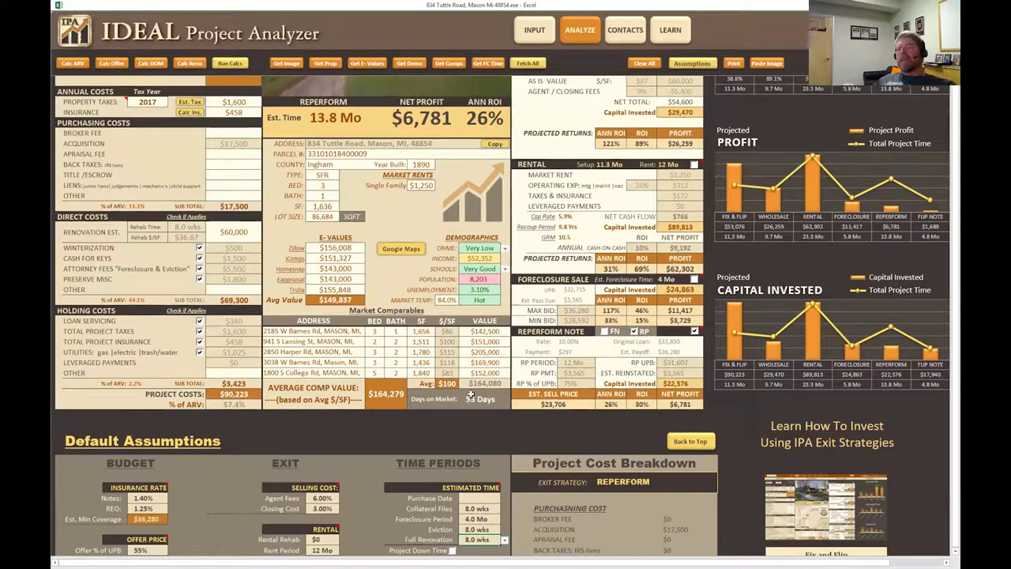
scroll(470, 399, "down", 6)
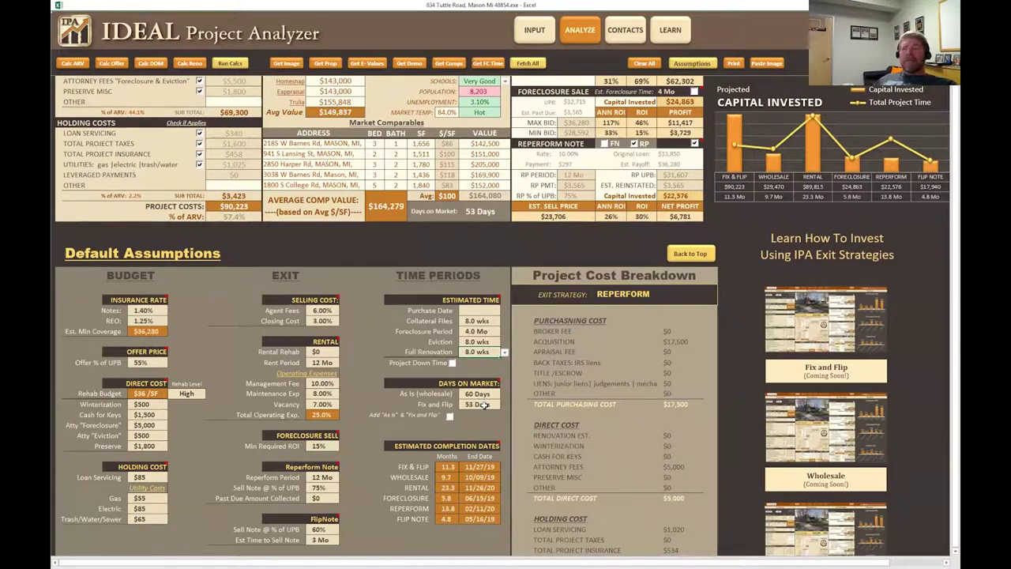
scroll(488, 397, "down", 1)
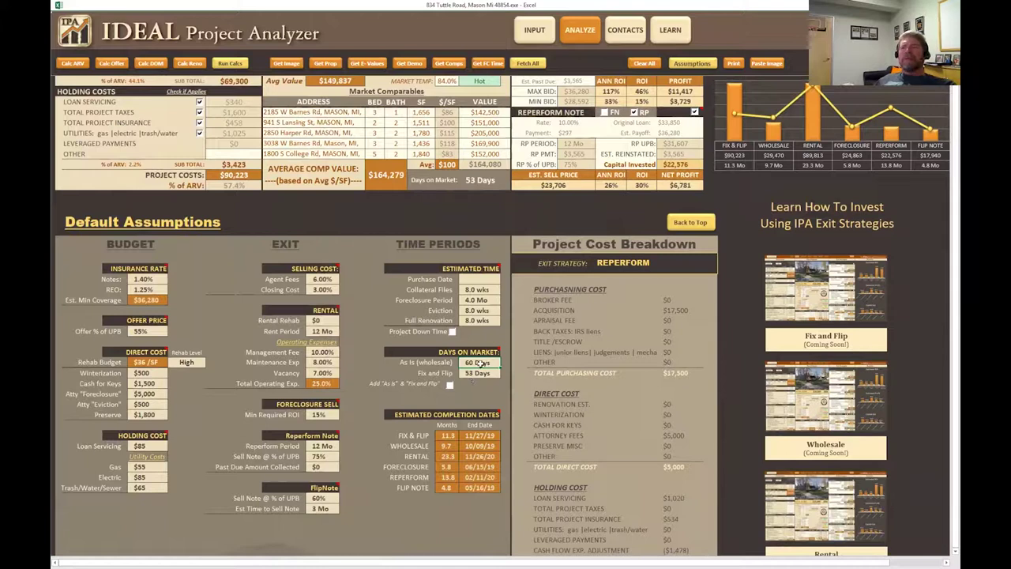
left_click(478, 373)
left_click(449, 385)
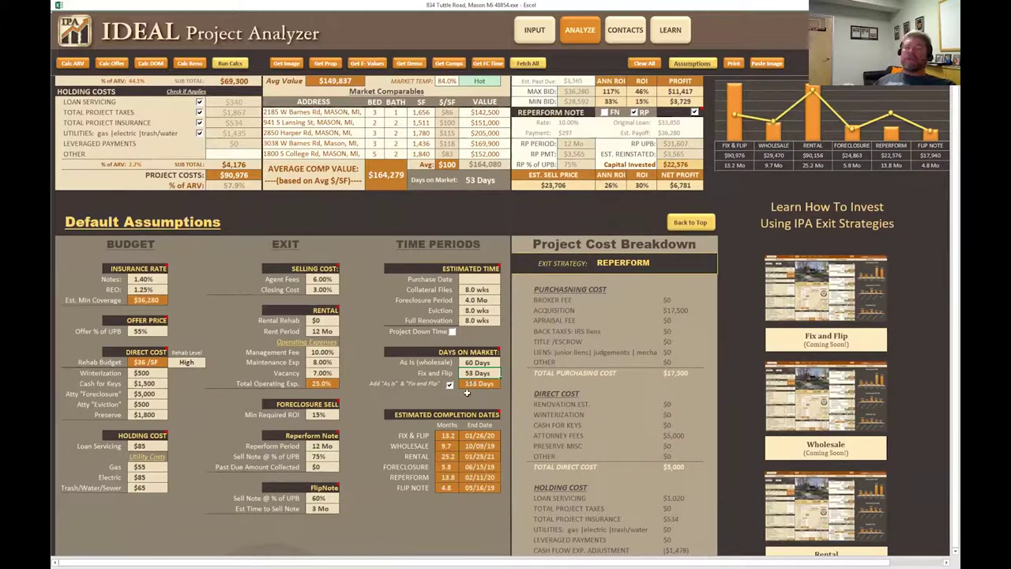
scroll(409, 327, "up", 10)
scroll(409, 327, "up", 1)
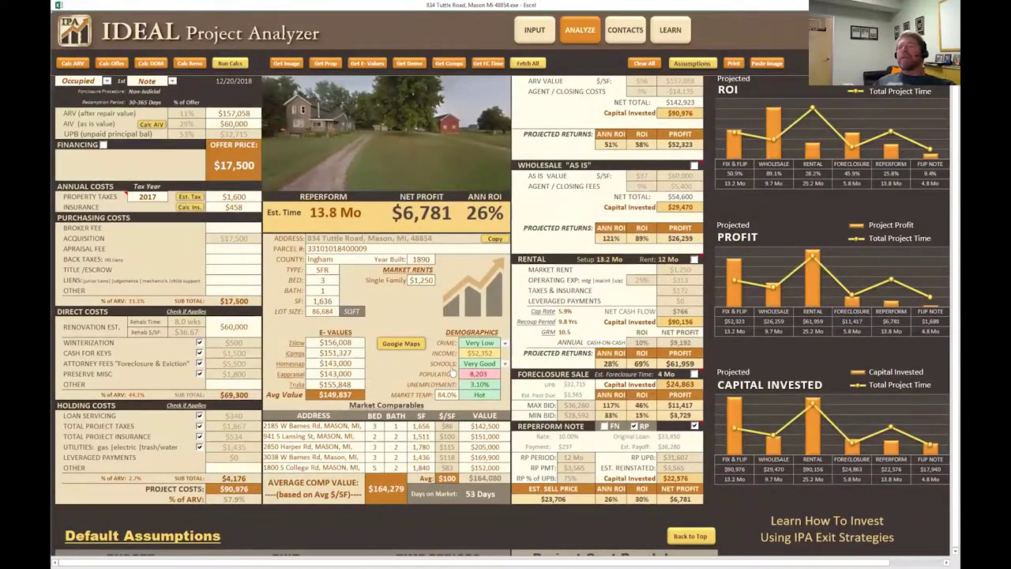
Uncheck 'Add As Is & Fix and Flip', returning days on market to 53, and review the dashboard.
scroll(453, 372, "down", 7)
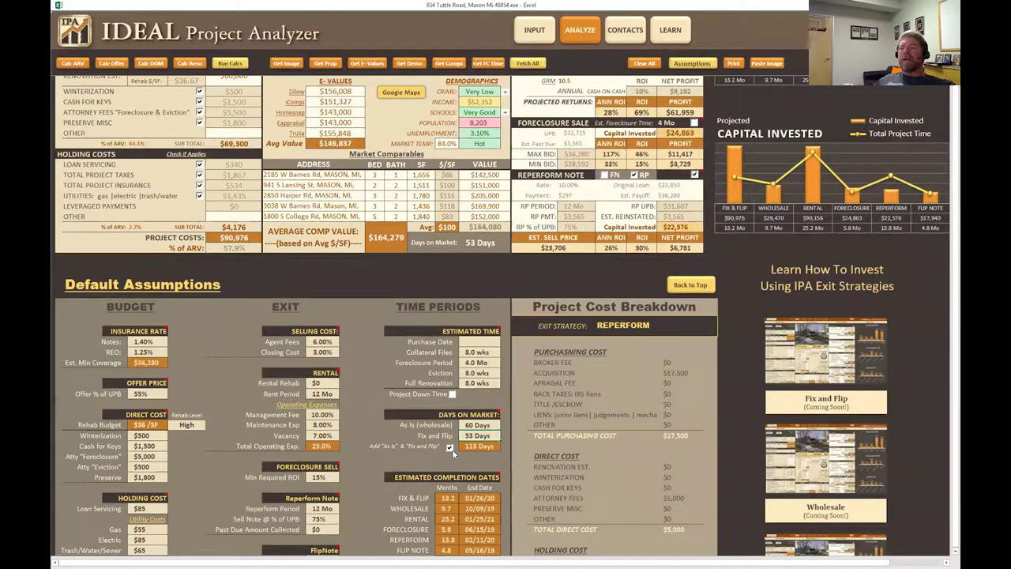
left_click(449, 447)
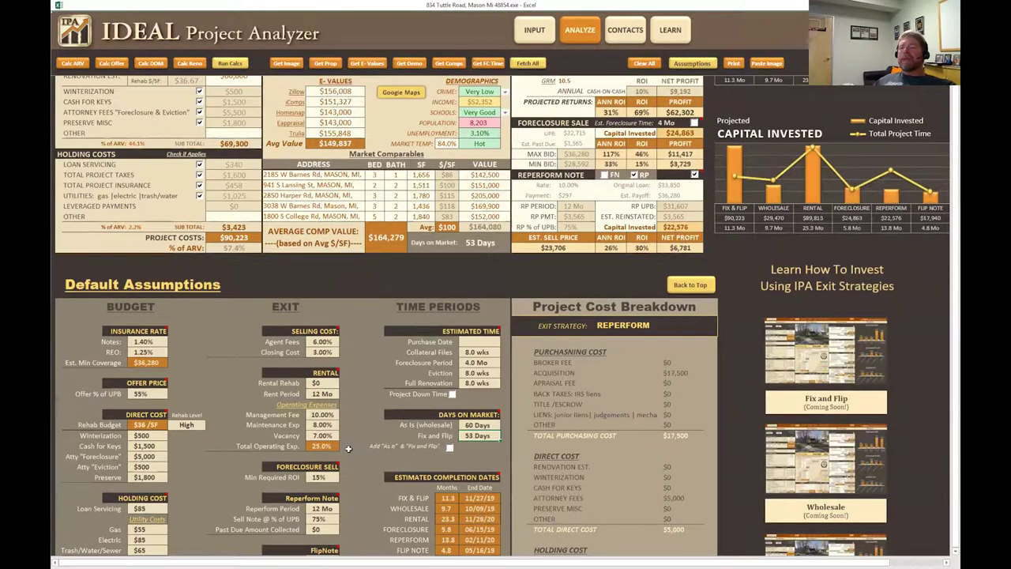
scroll(363, 455, "down", 4)
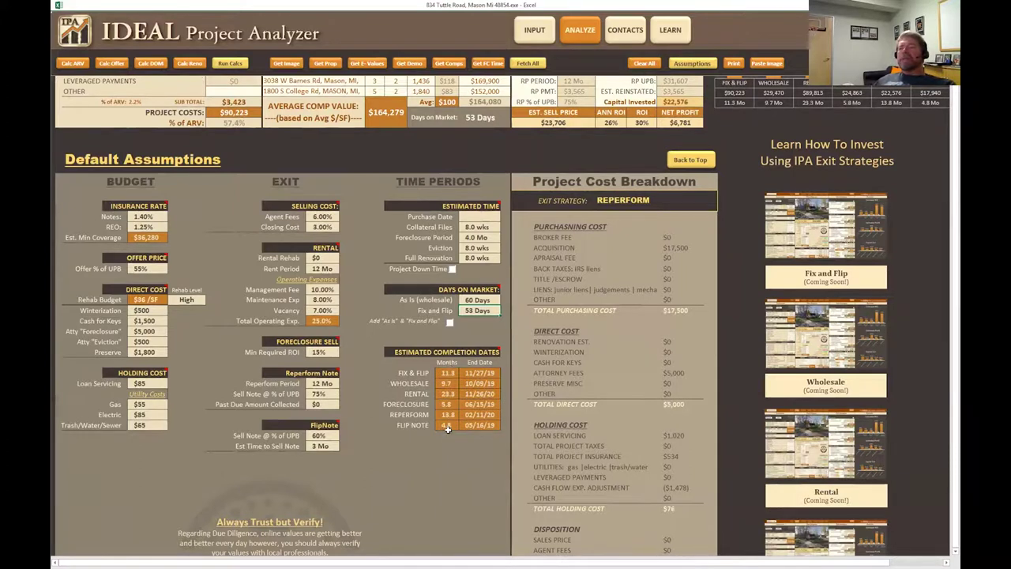
scroll(447, 428, "up", 10)
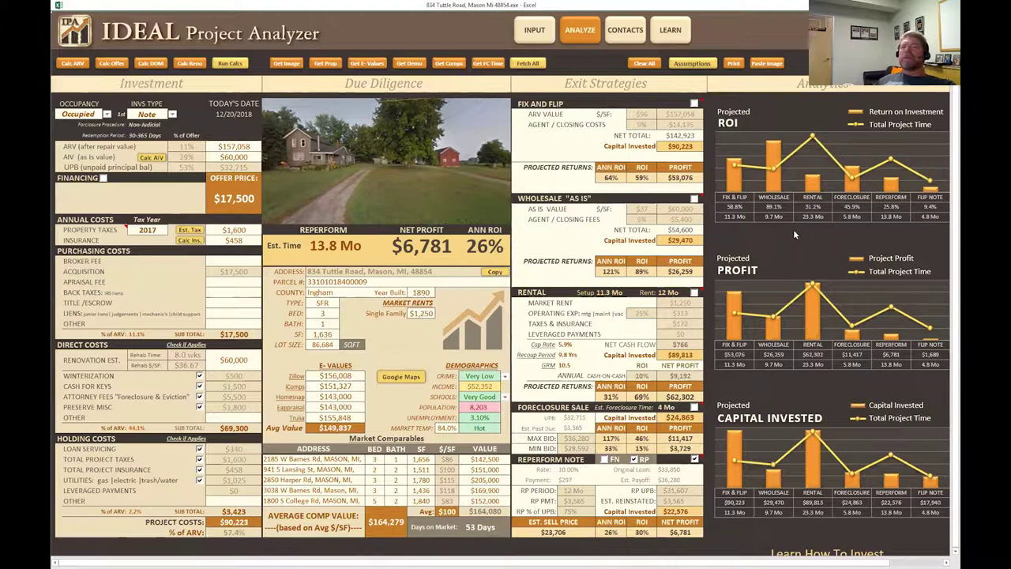
scroll(792, 231, "down", 1)
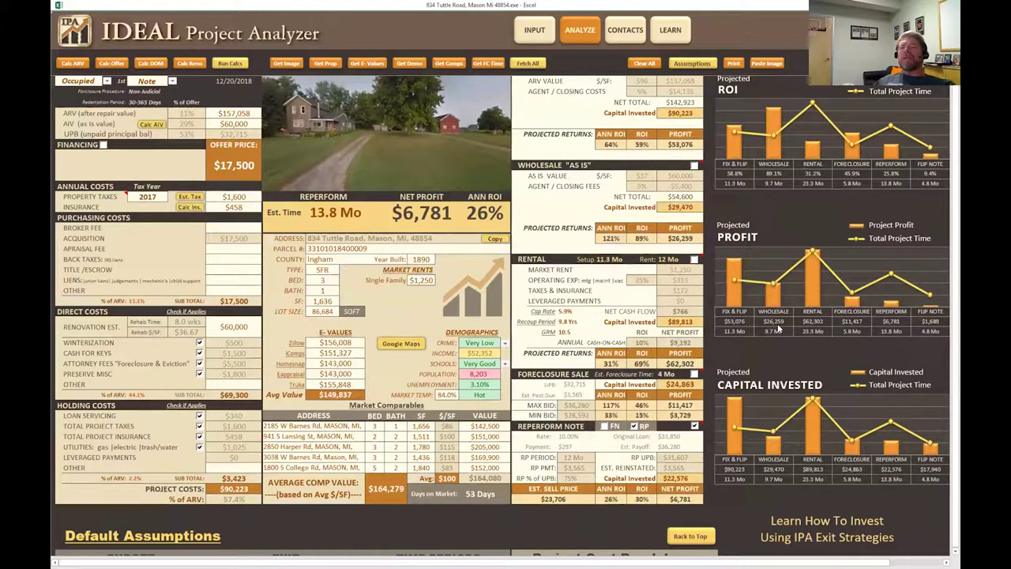
scroll(778, 325, "down", 1)
scroll(777, 325, "down", 2)
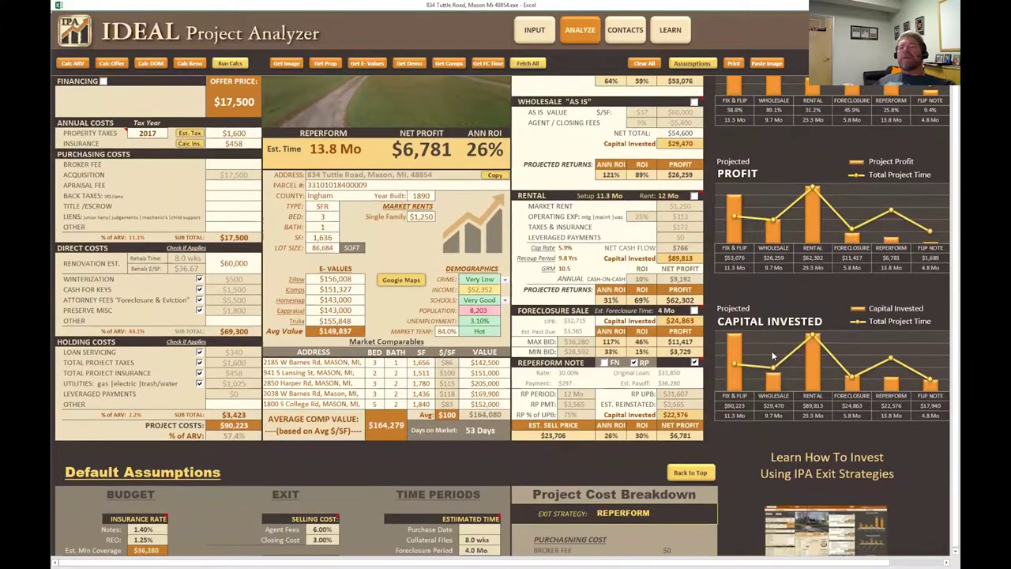